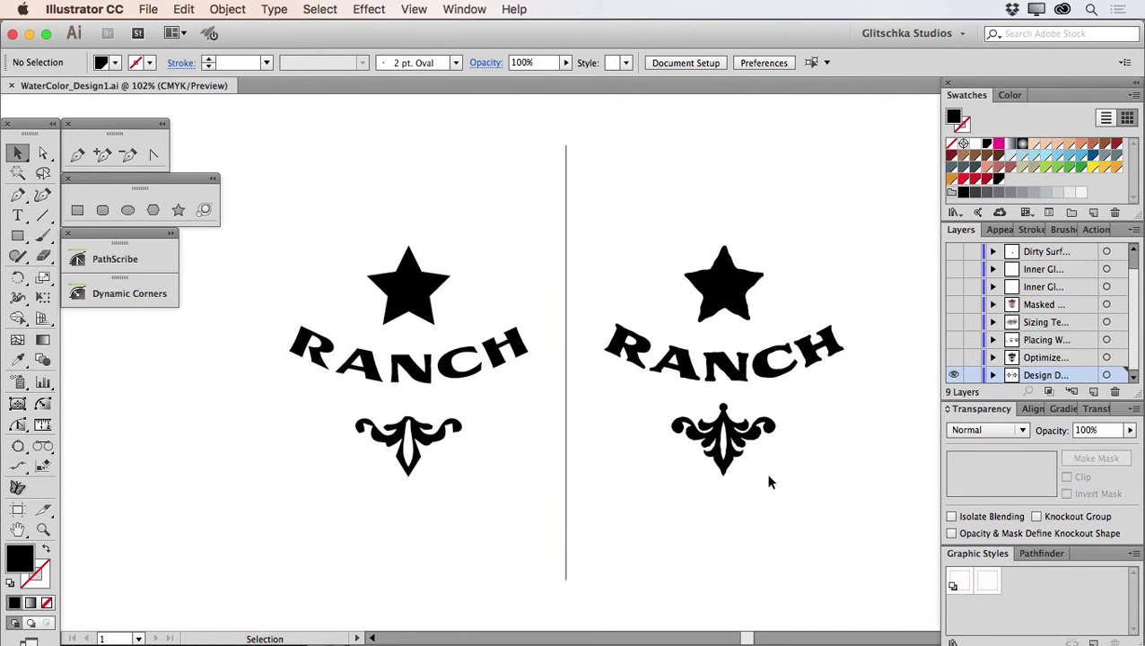
Examine the paths of the clean star, RANCH lettering and ornament, and compare them with the rough-edged star's anchor points.
click(411, 294)
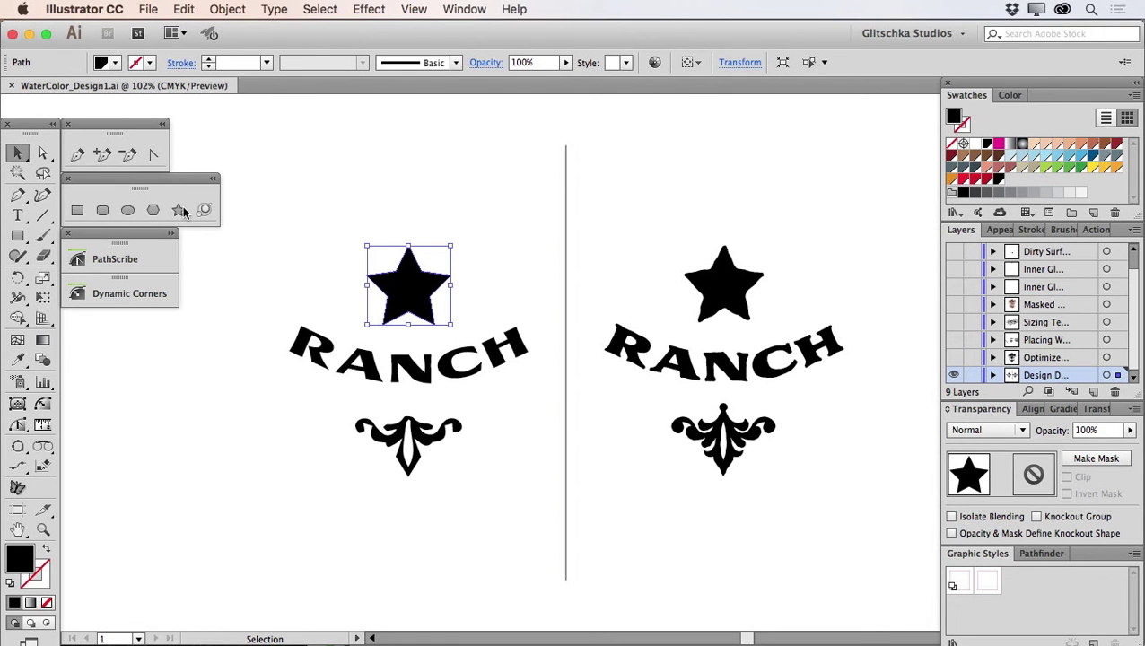
click(404, 367)
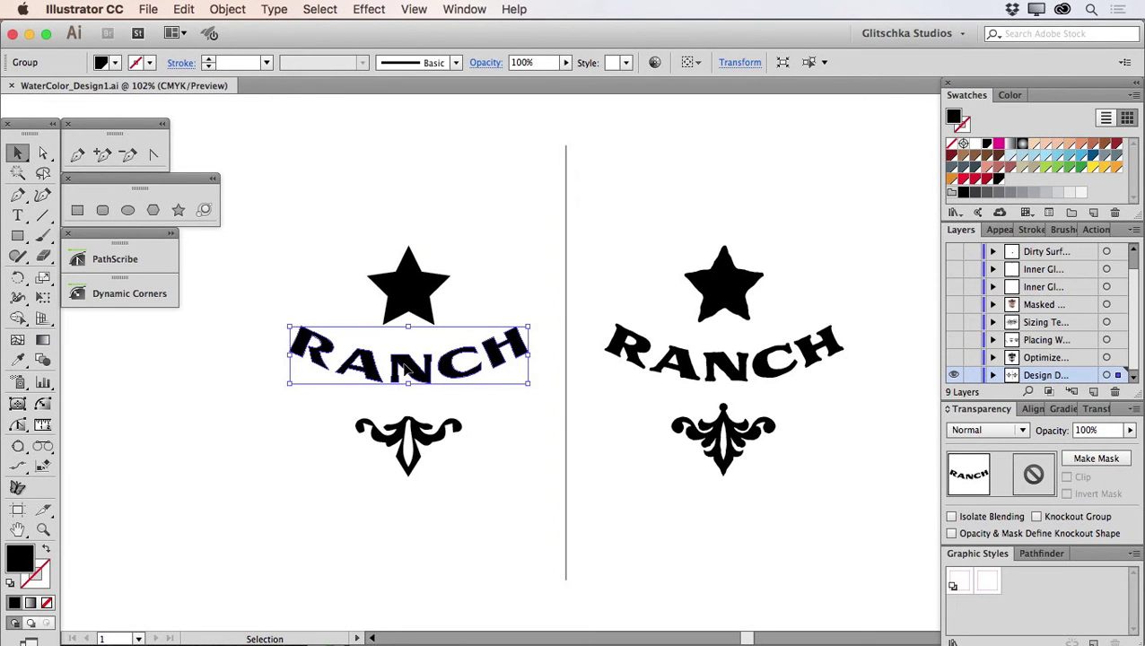
drag(404, 365, 408, 361)
key(a)
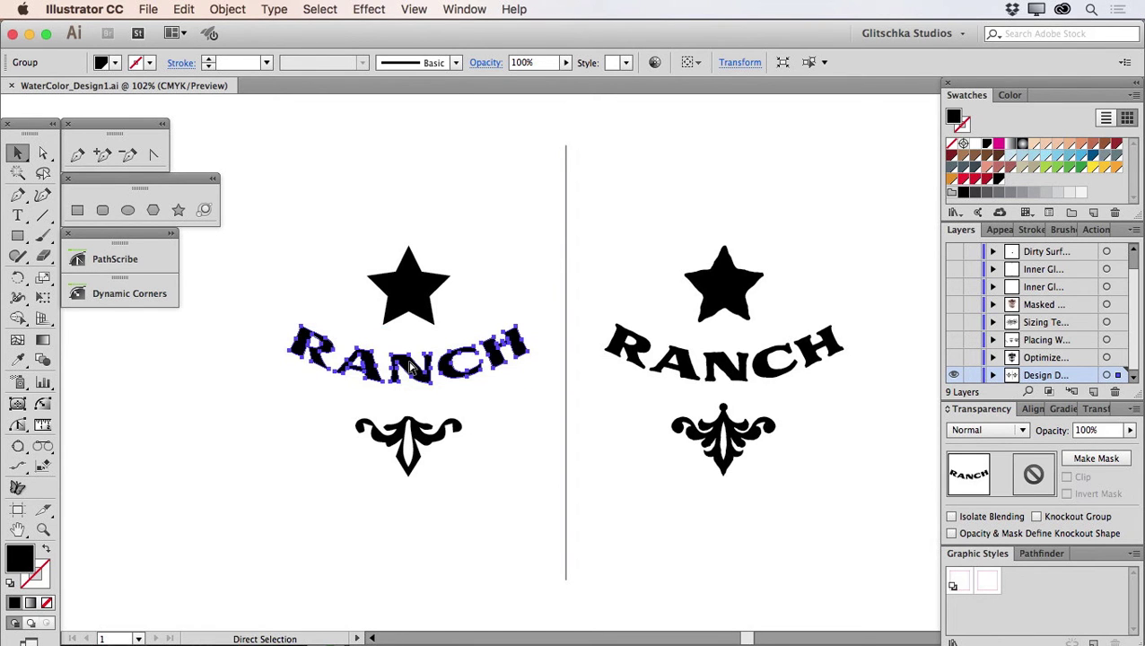
key(v)
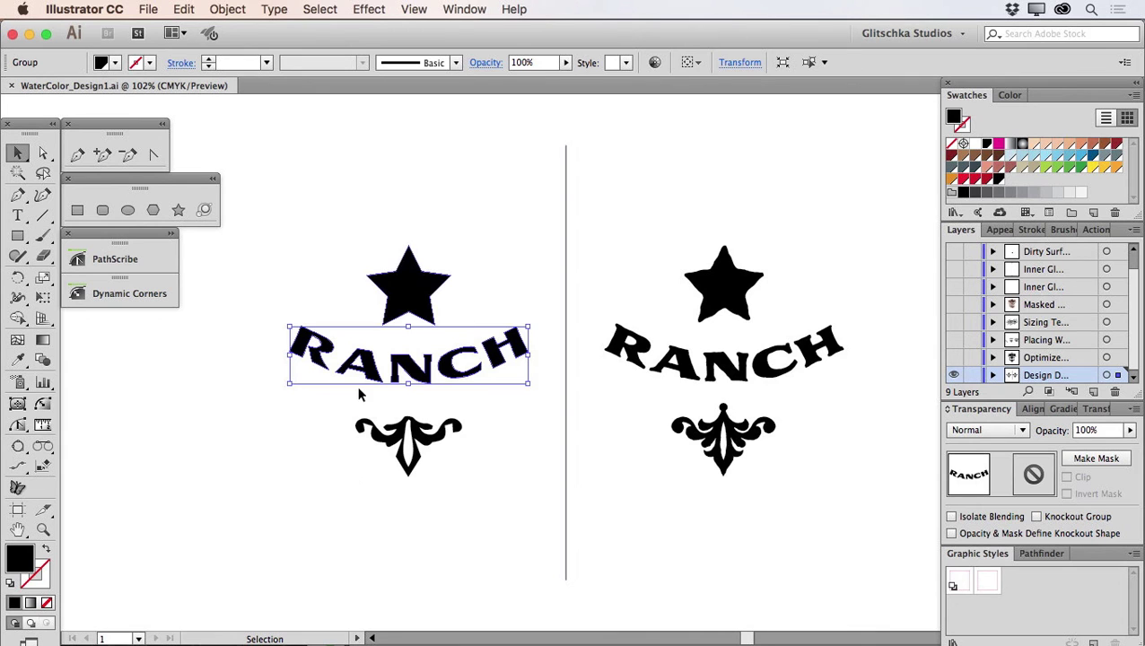
click(426, 445)
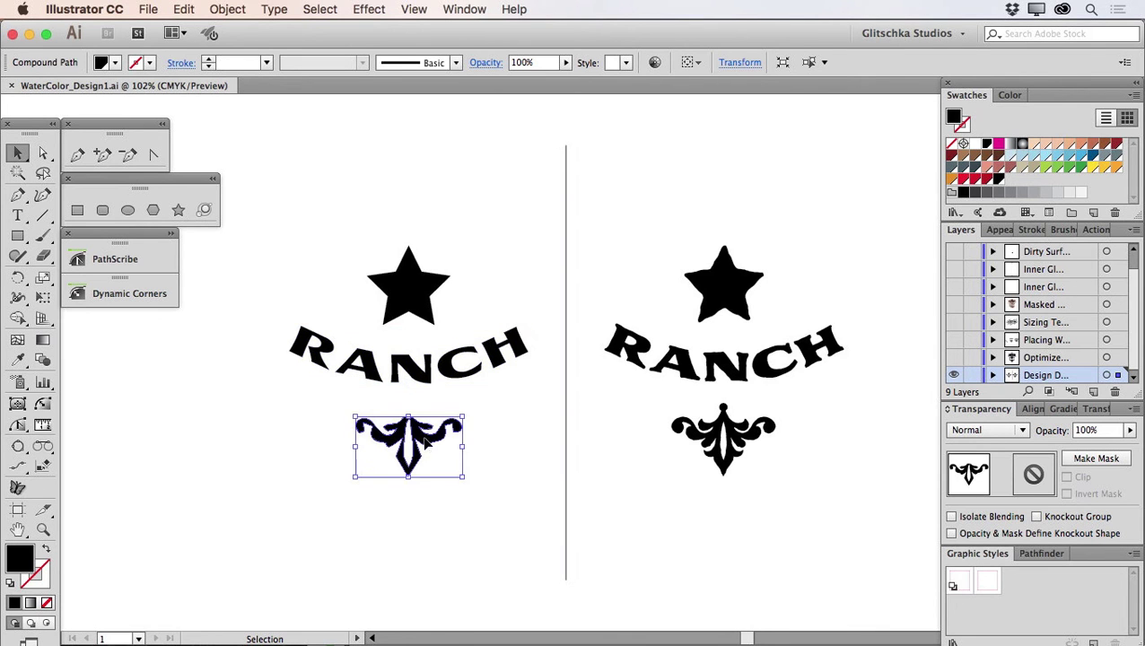
click(489, 437)
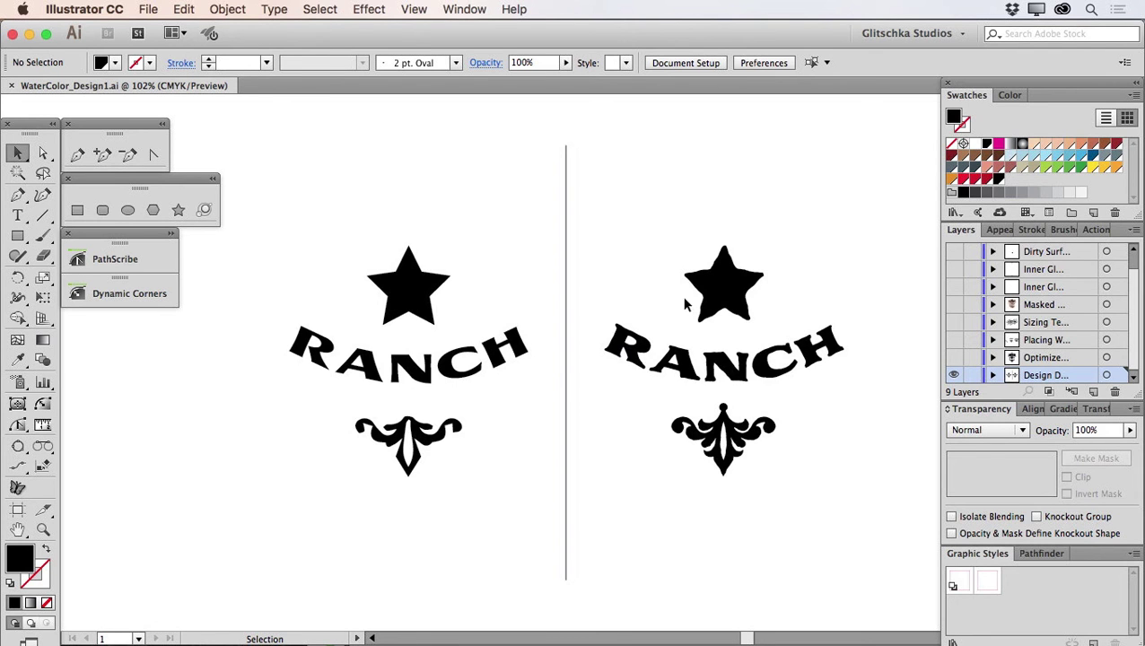
click(731, 296)
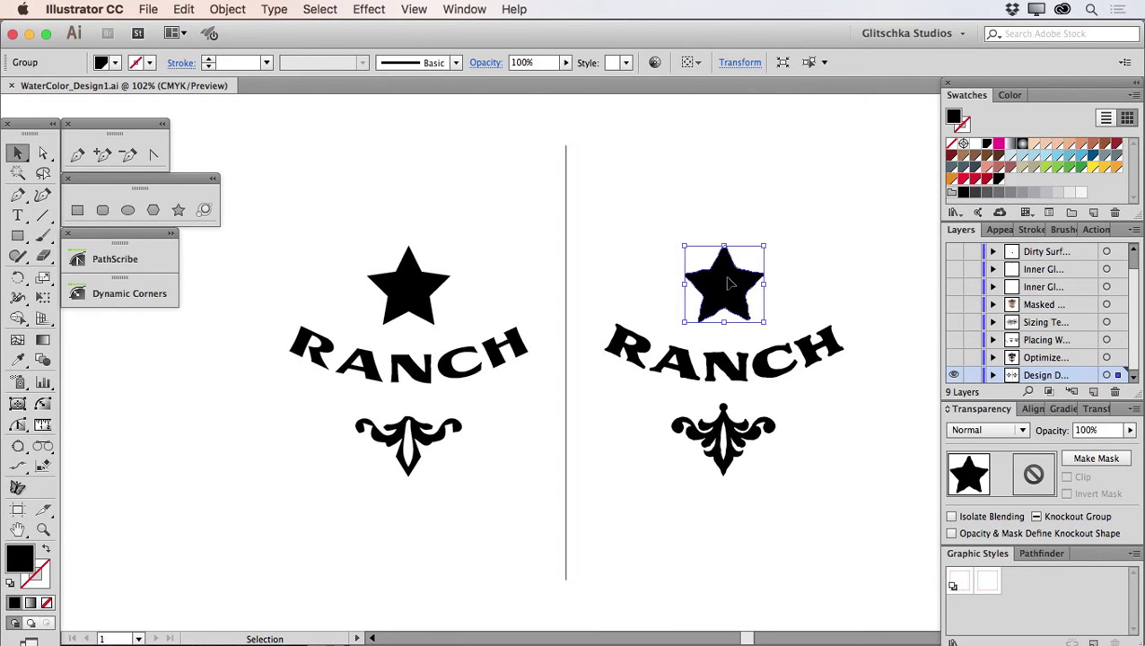
key(space)
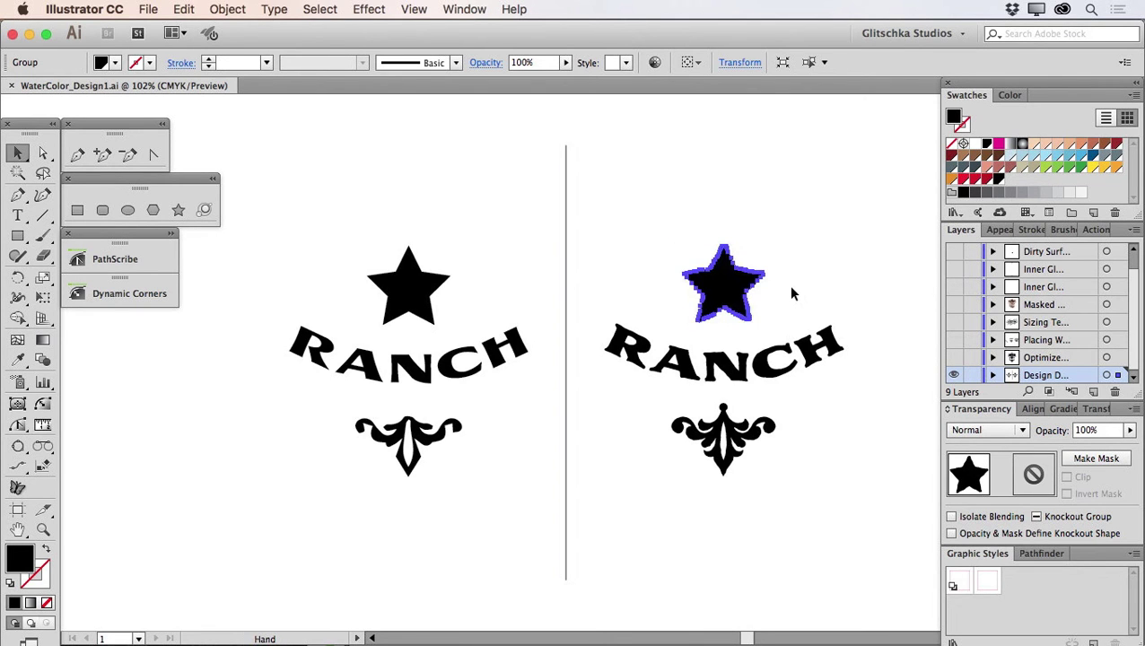
click(790, 292)
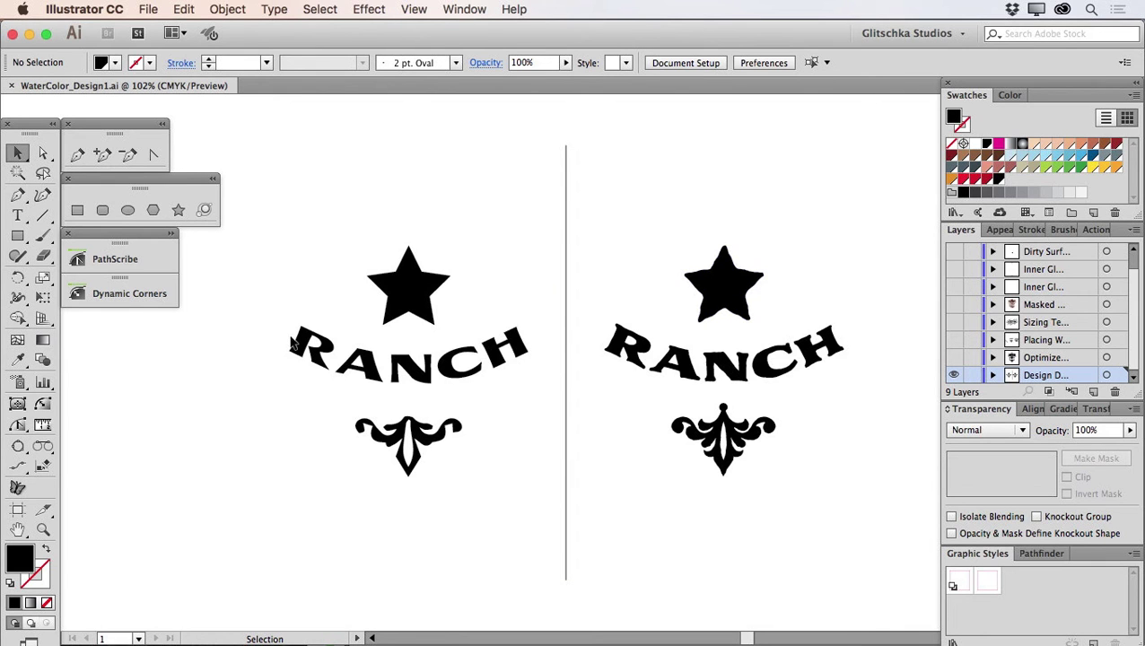
Examine the rough-edged star and RANCH lettering up close against the clean versions.
click(42, 529)
drag(355, 235, 460, 348)
key(space)
drag(874, 324, 225, 342)
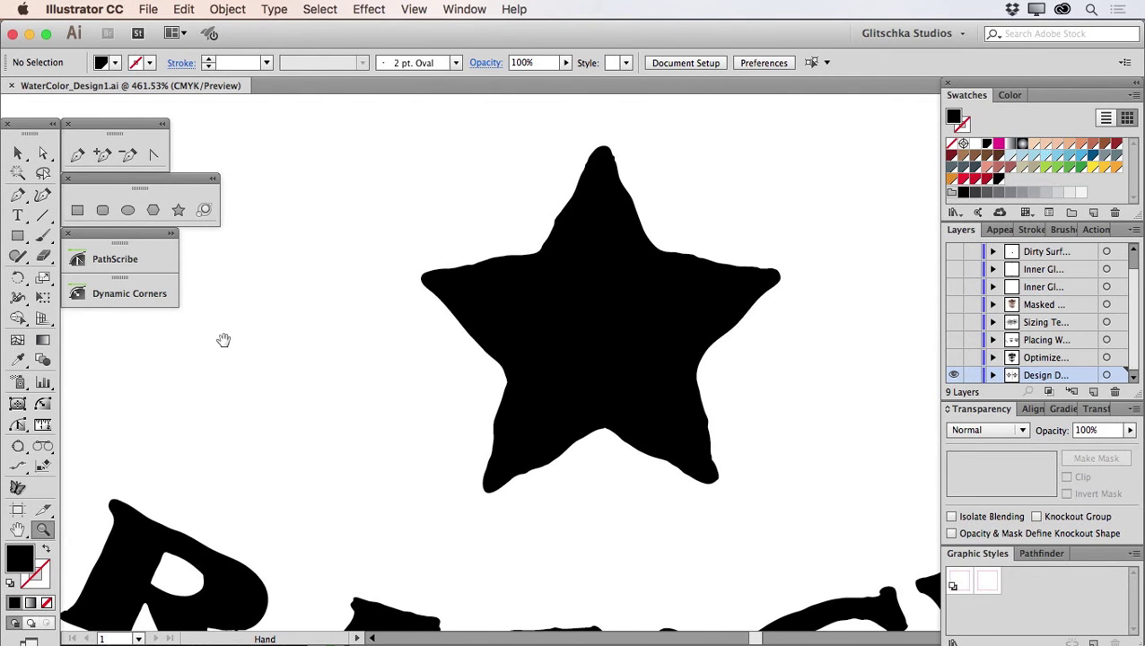
drag(527, 509, 551, 281)
alt+click(575, 375)
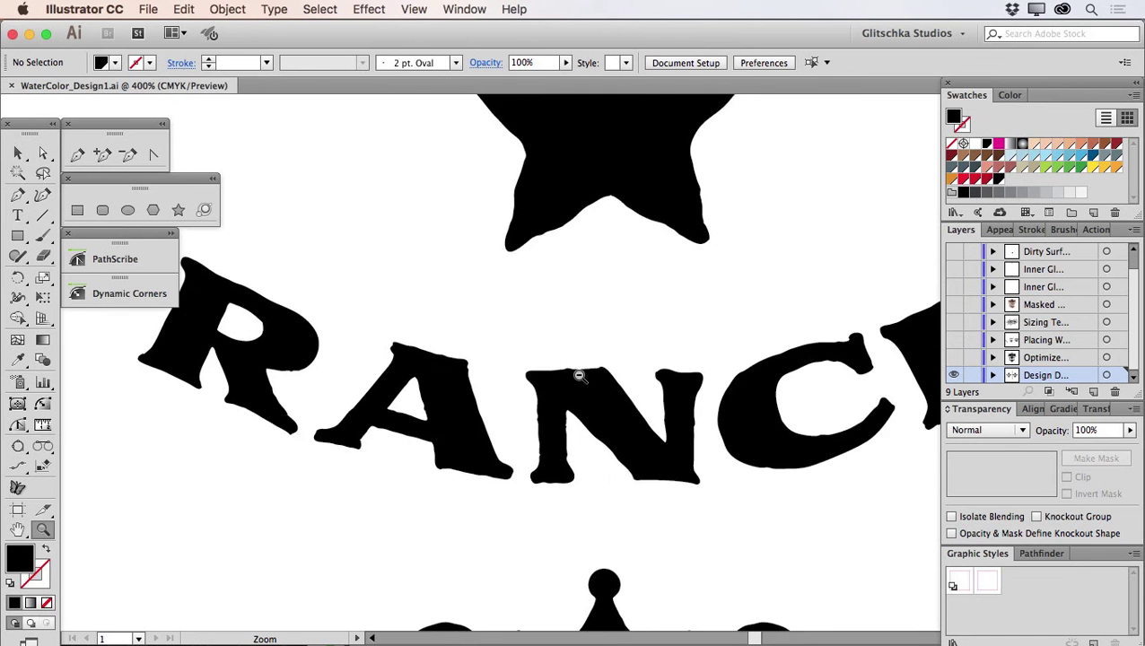
alt+click(575, 376)
alt+click(576, 375)
alt+click(575, 375)
Compare the clean and rough-edged versions of the lettering and the ornament beneath it side by side.
drag(335, 362, 667, 376)
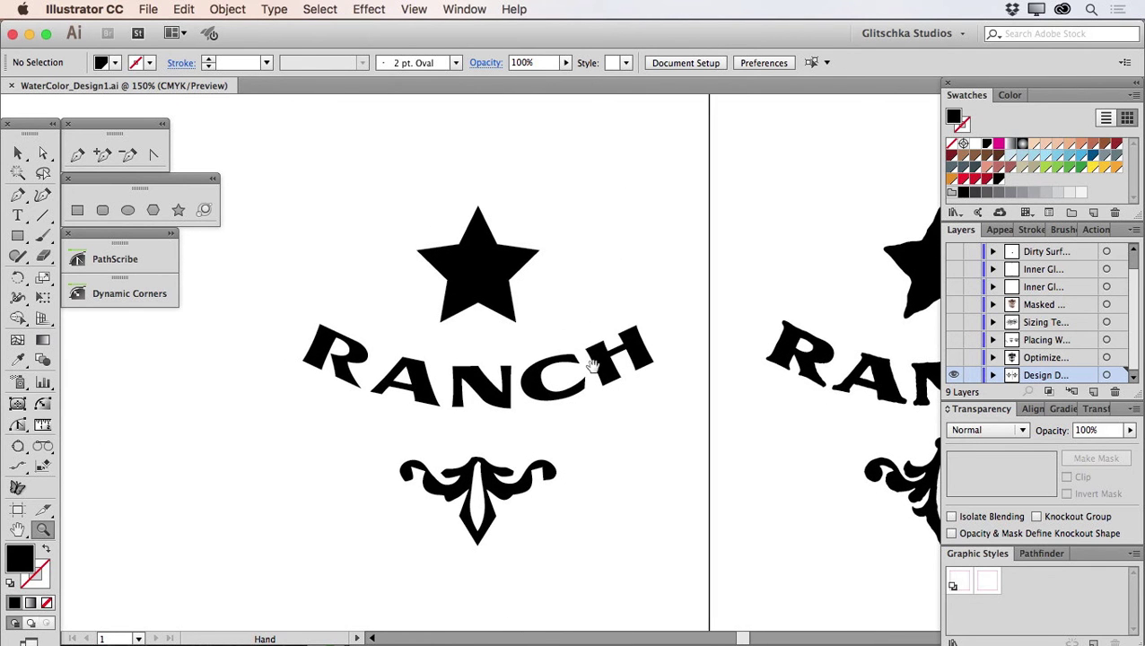
drag(799, 365, 472, 365)
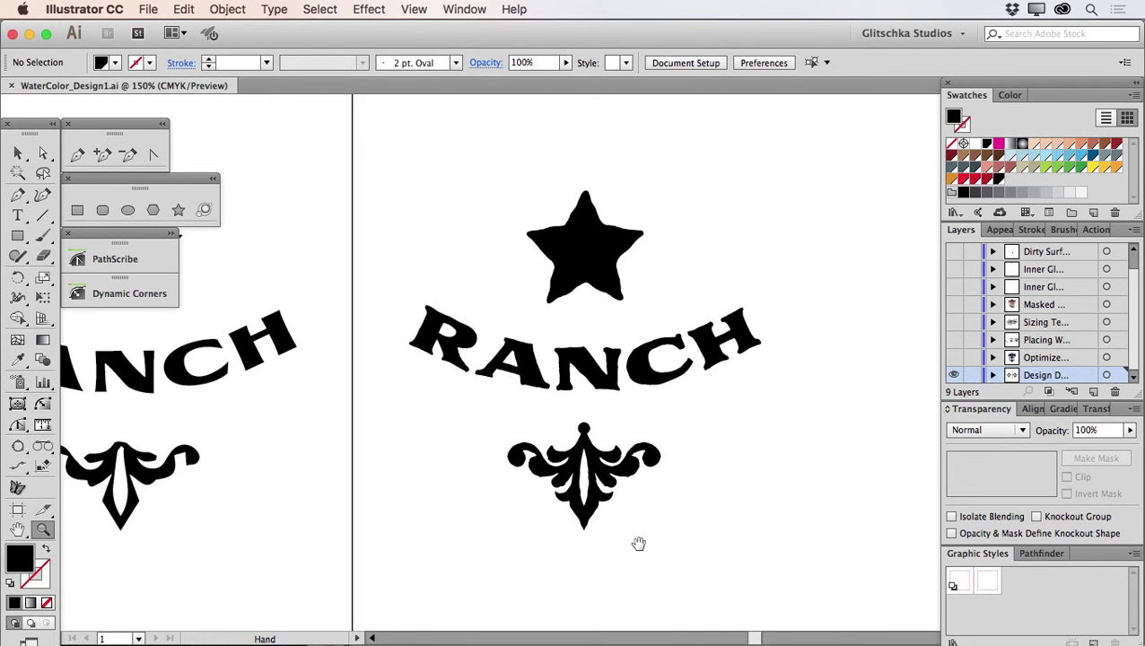
drag(639, 542, 677, 398)
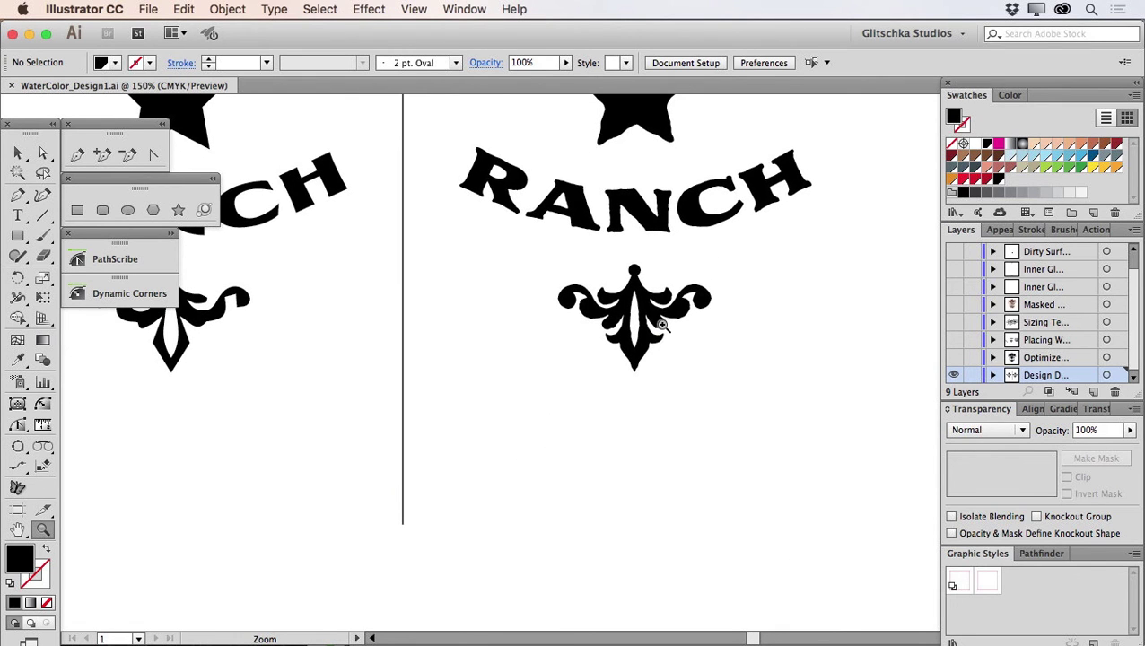
drag(465, 335, 657, 366)
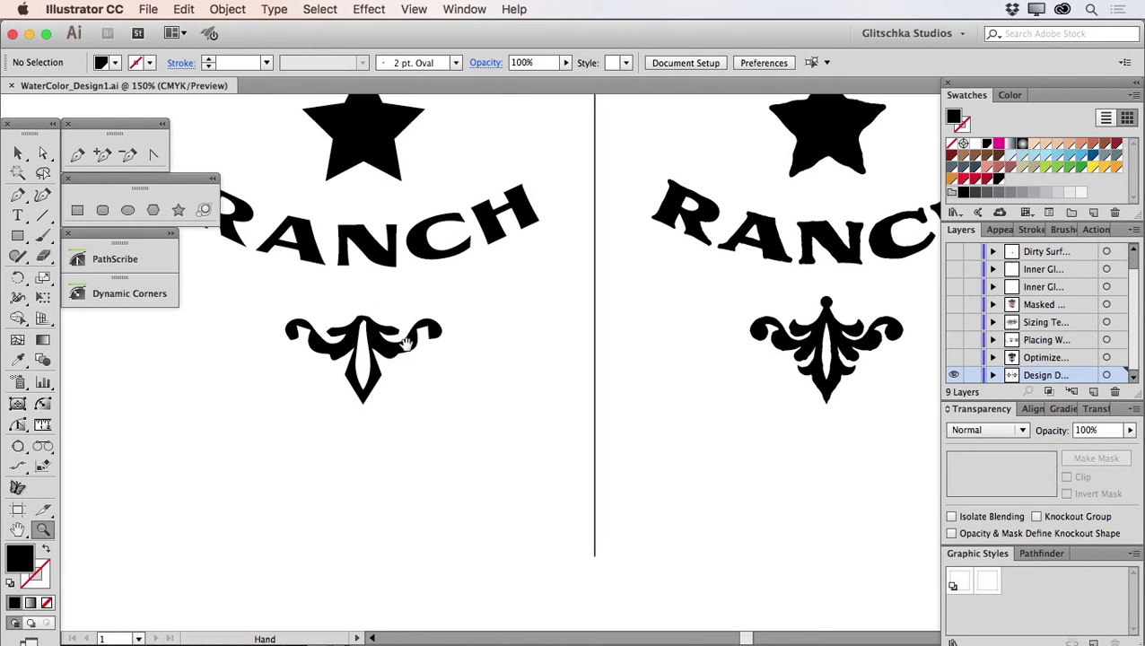
drag(741, 352, 510, 362)
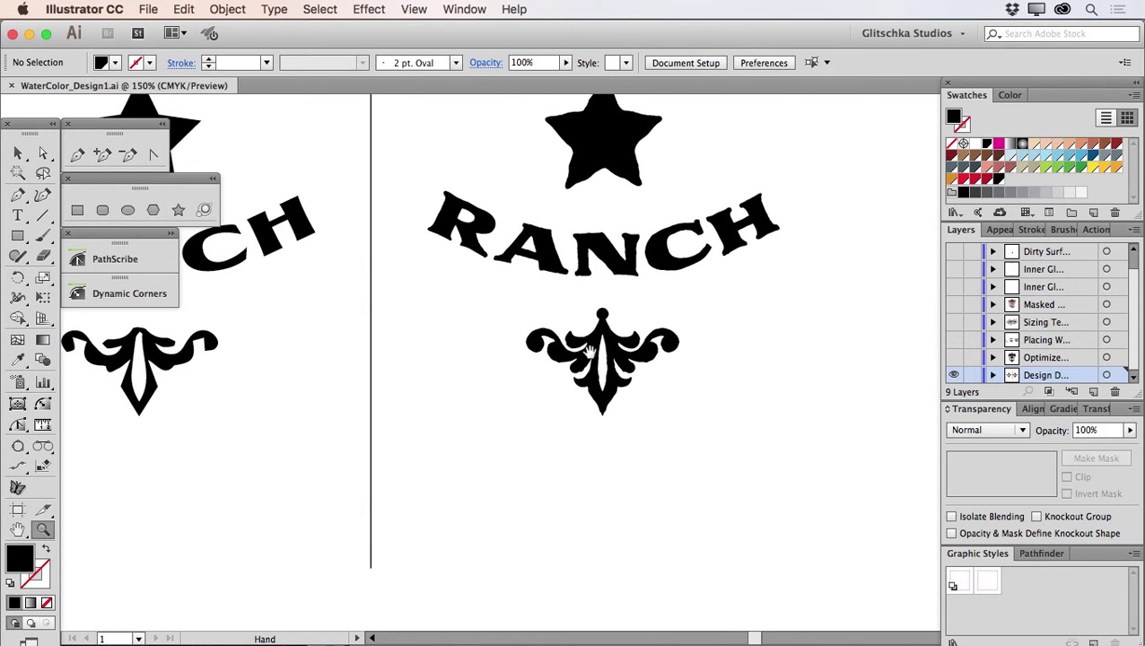
key(space)
key(super)
key(super+0)
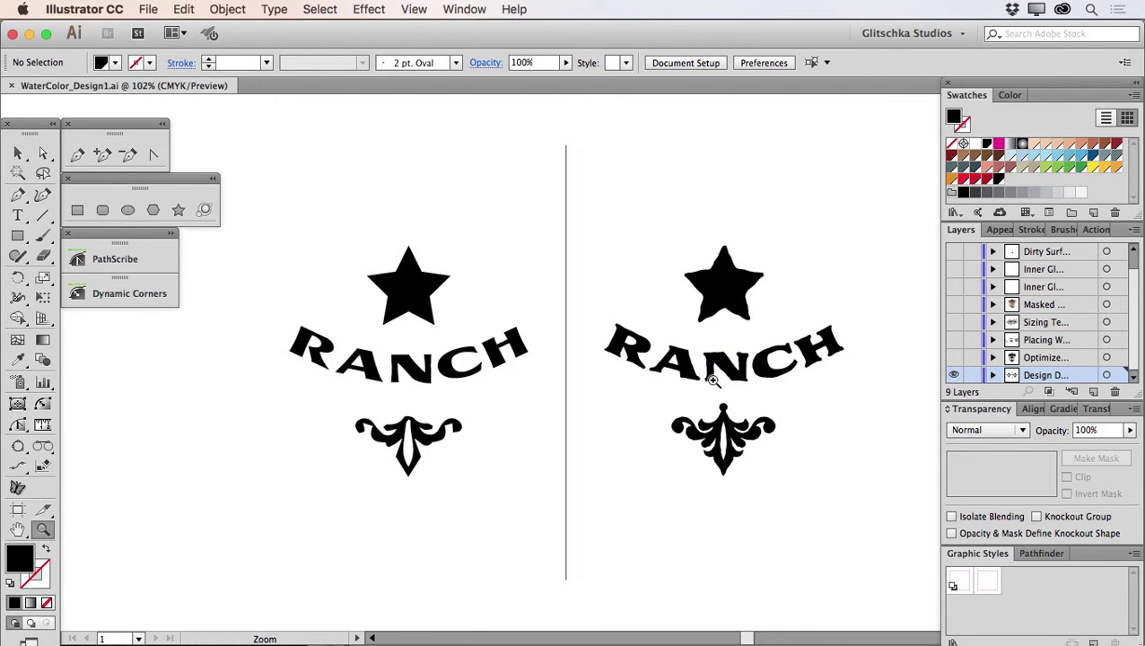
Show the Optimize... layer instead of the Design D... layer and check the longhorn design in outline view.
click(954, 357)
click(955, 375)
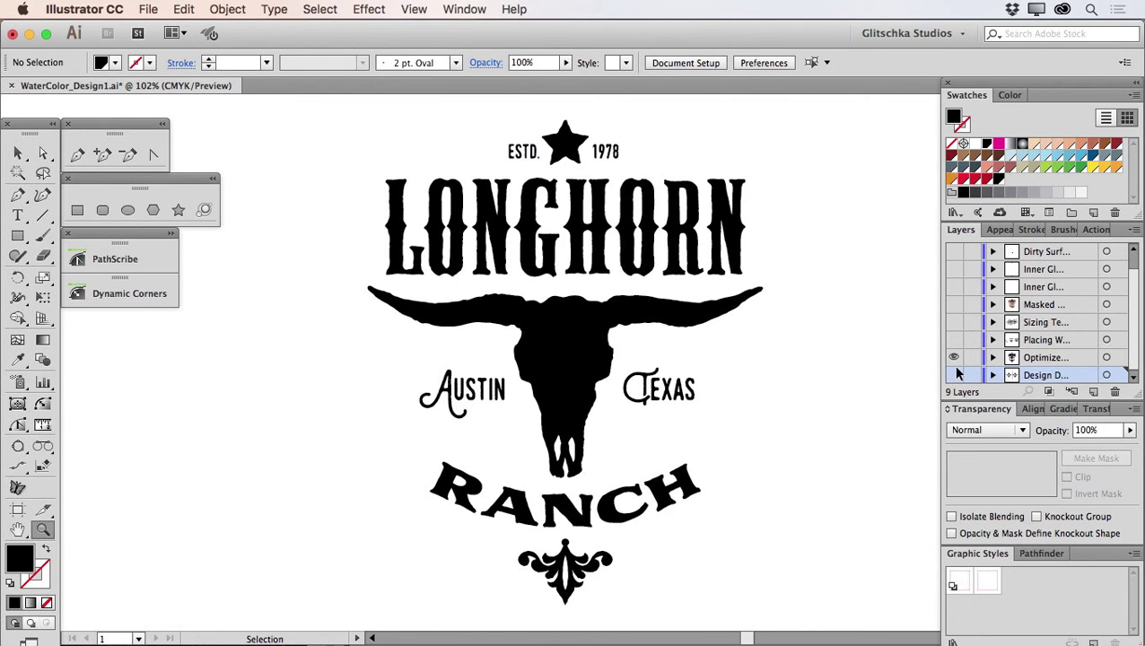
key(super+y)
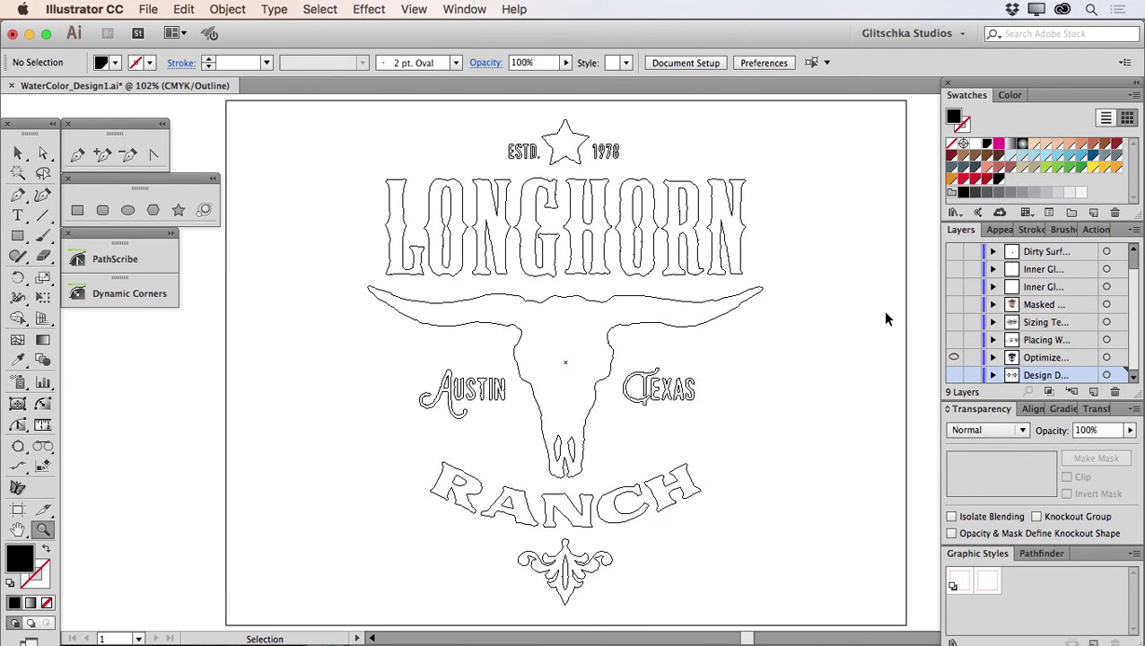
key(super+y)
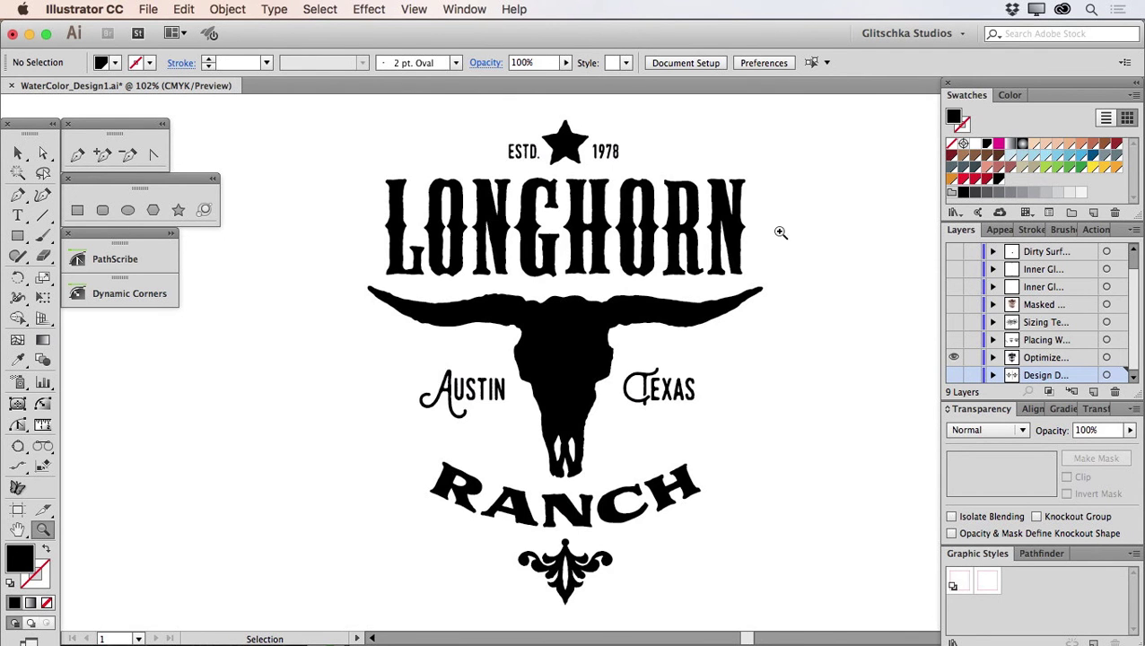
Inspect how the longhorn design's paths are grouped: LONGHORN and the skull, AUSTIN and TEXAS, RANCH, the star and the ESTD. 1978 text.
key(v)
click(718, 215)
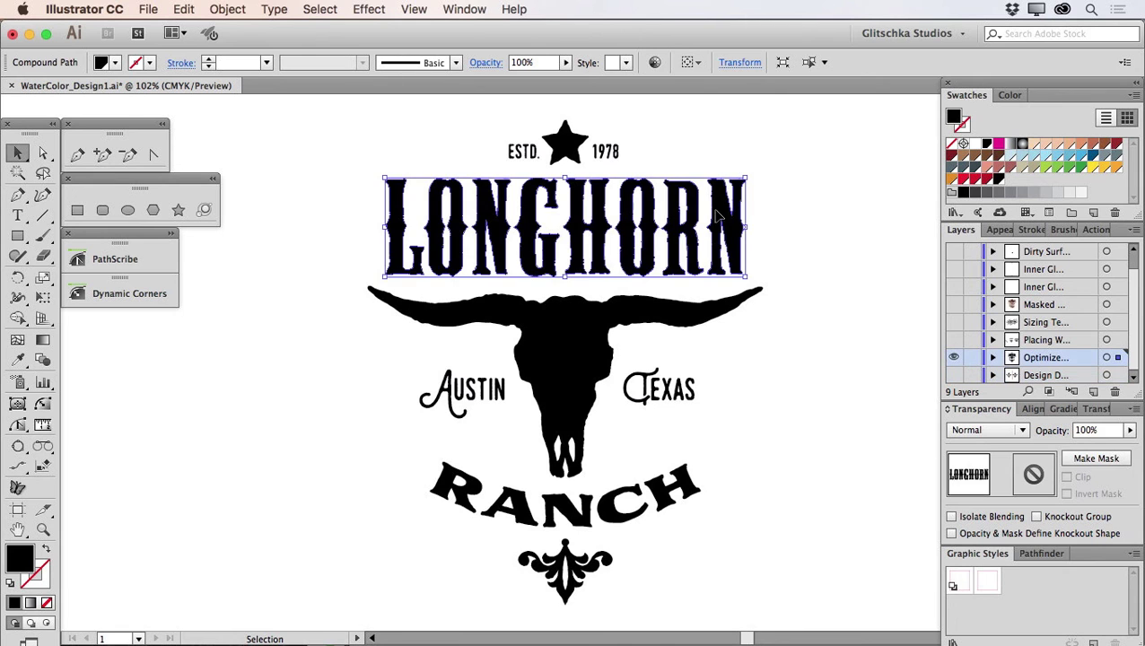
key(a)
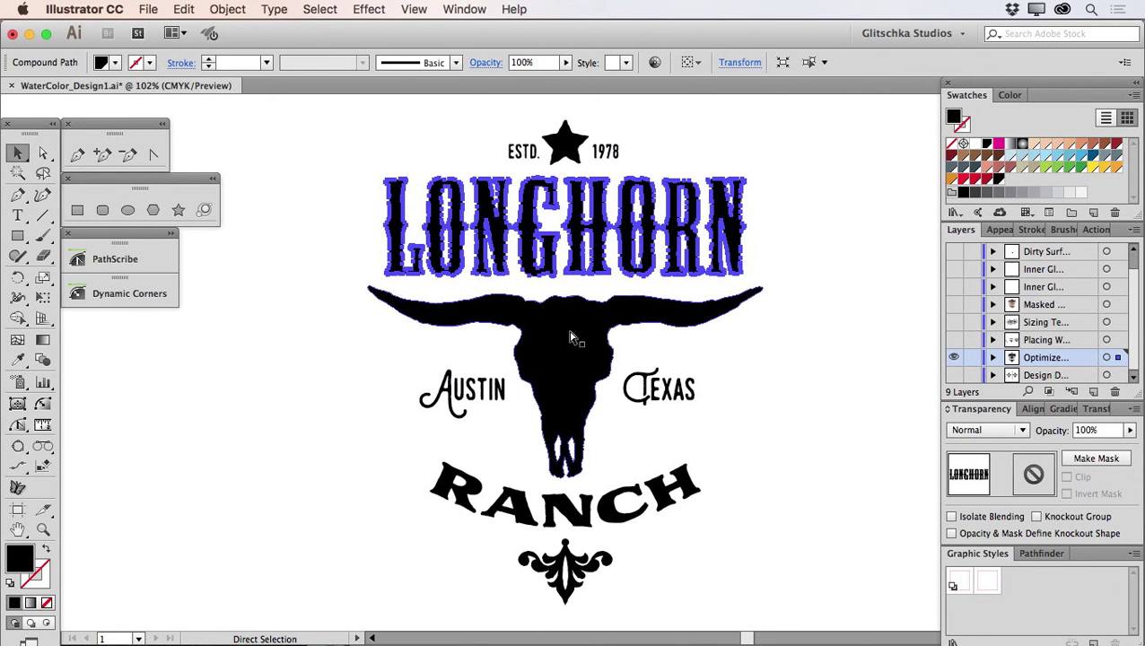
key(v)
click(687, 354)
click(660, 319)
click(603, 258)
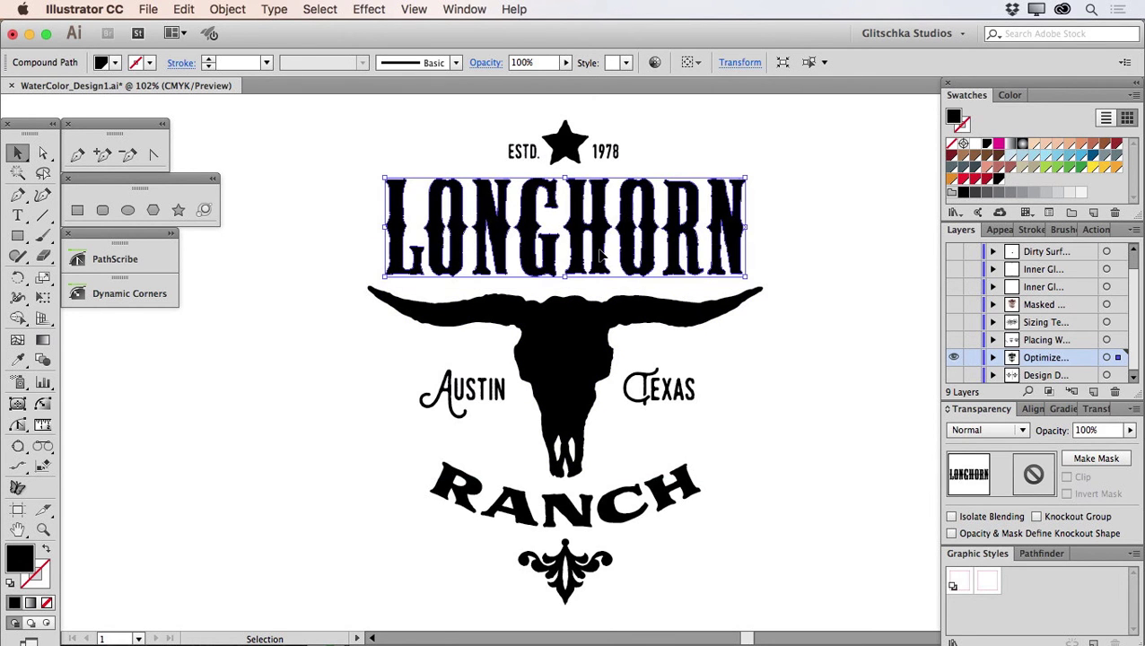
click(580, 318)
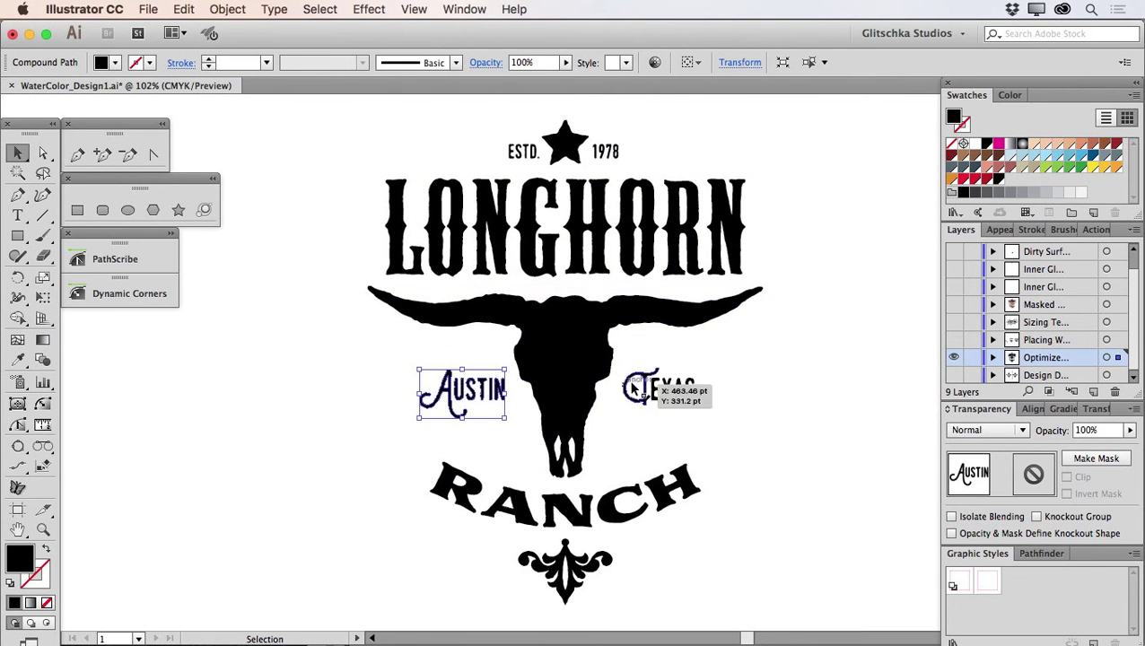
click(583, 507)
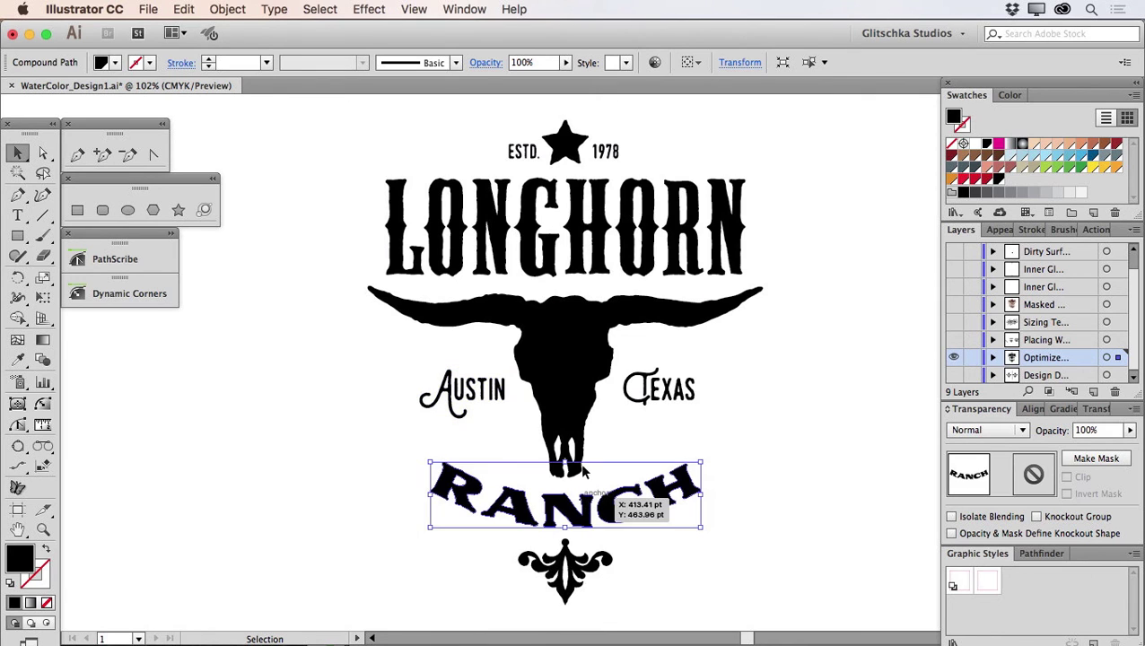
click(571, 142)
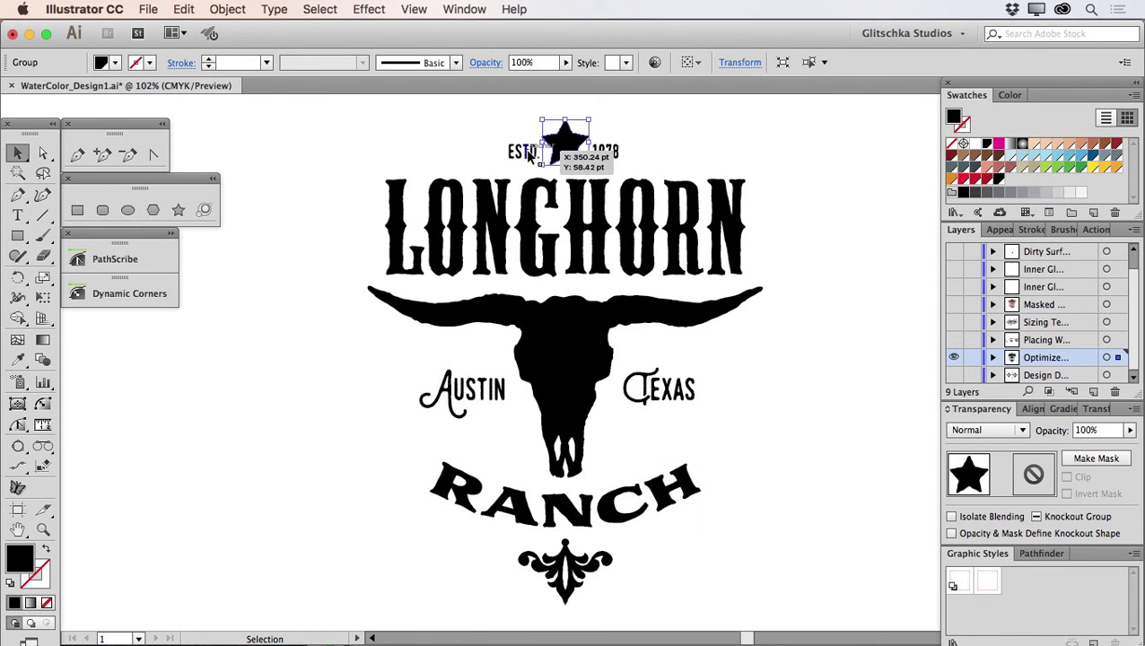
click(527, 151)
click(654, 154)
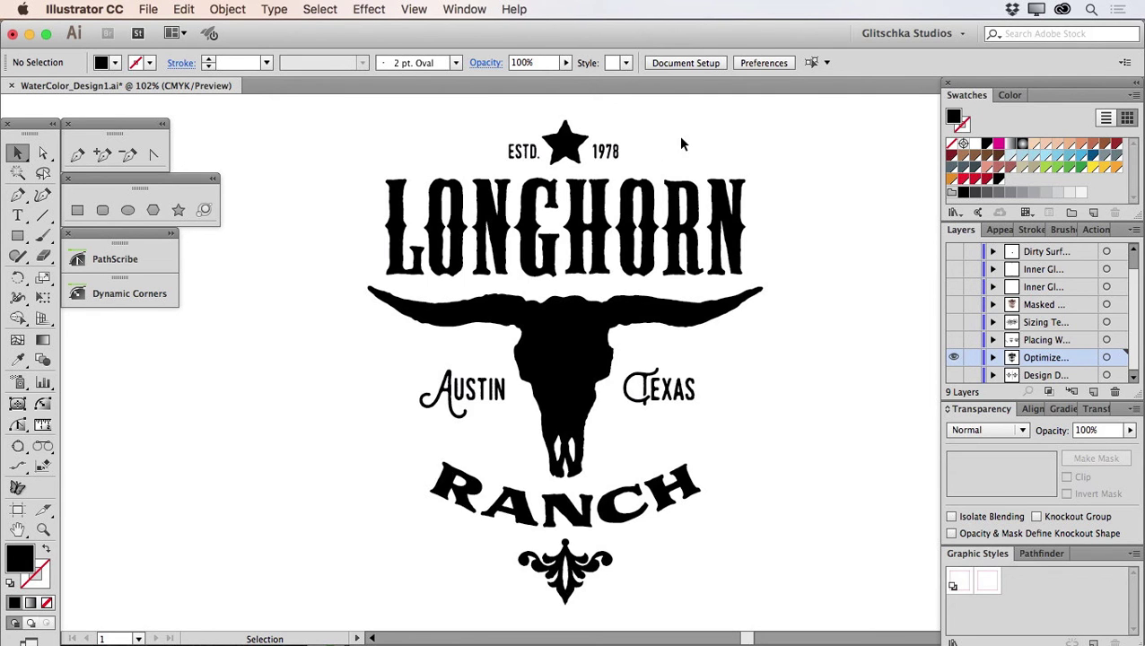
Show the Placing W... layer instead of the Optimize... layer, and color the WaterColor_Tex01.tif texture dark brown with Multiply blending.
click(955, 341)
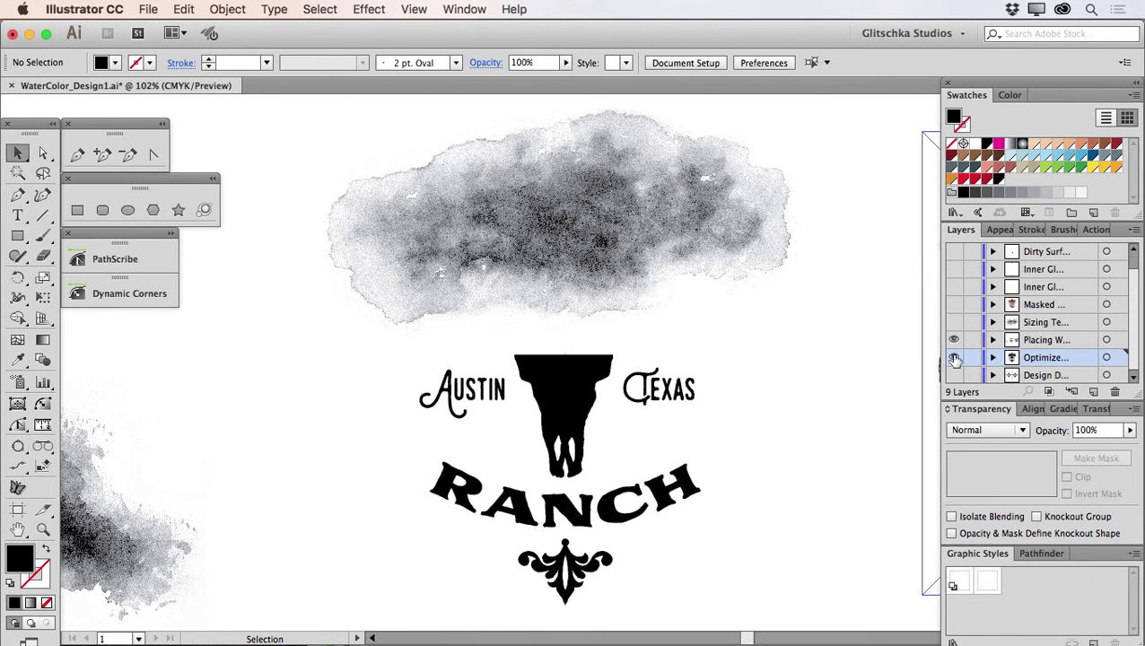
click(657, 272)
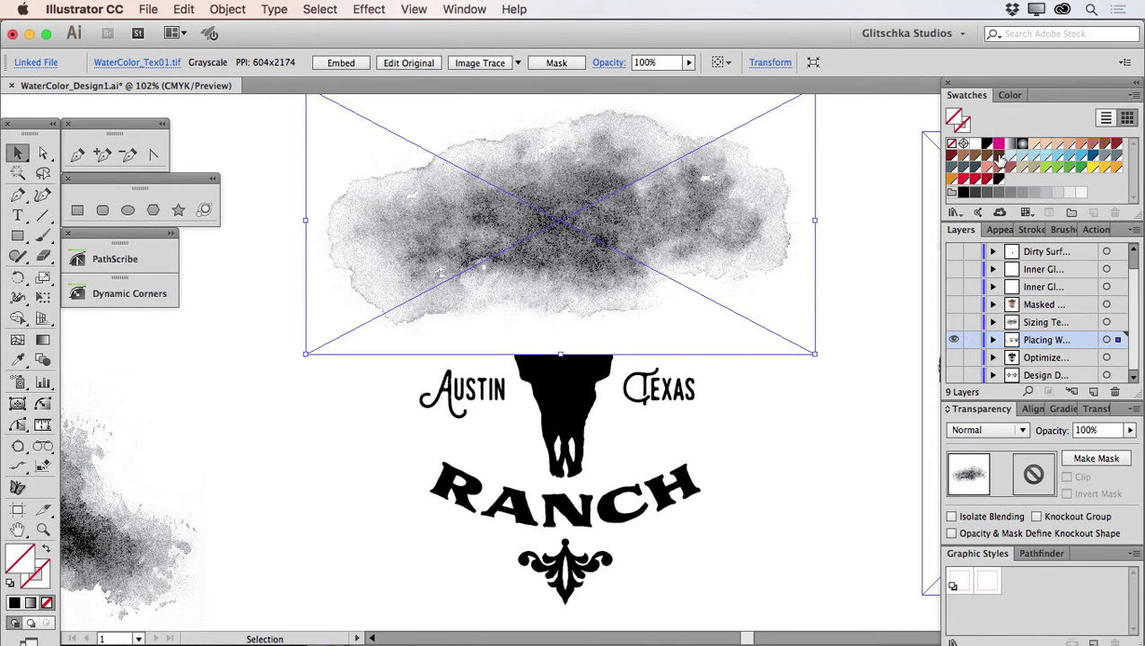
click(999, 158)
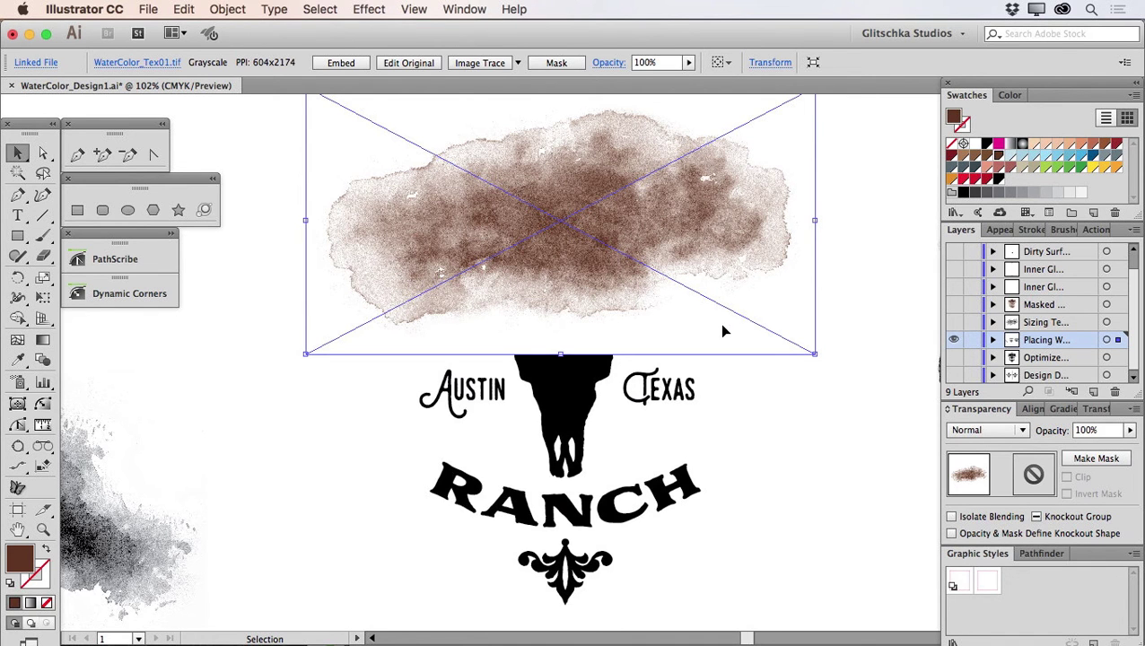
click(984, 433)
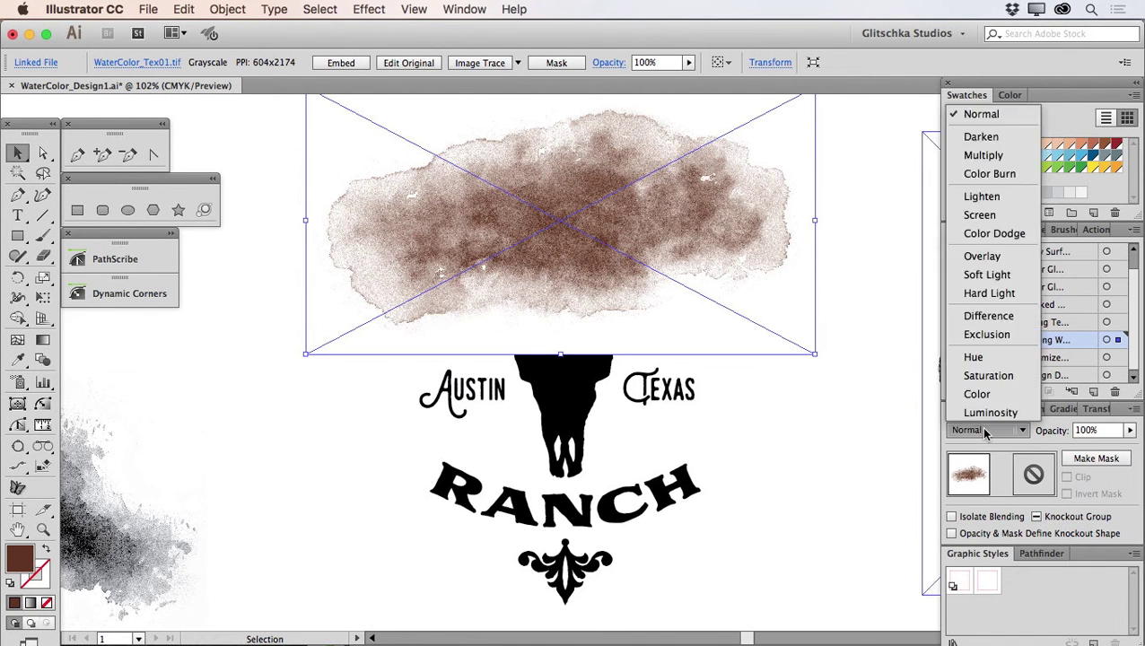
click(983, 155)
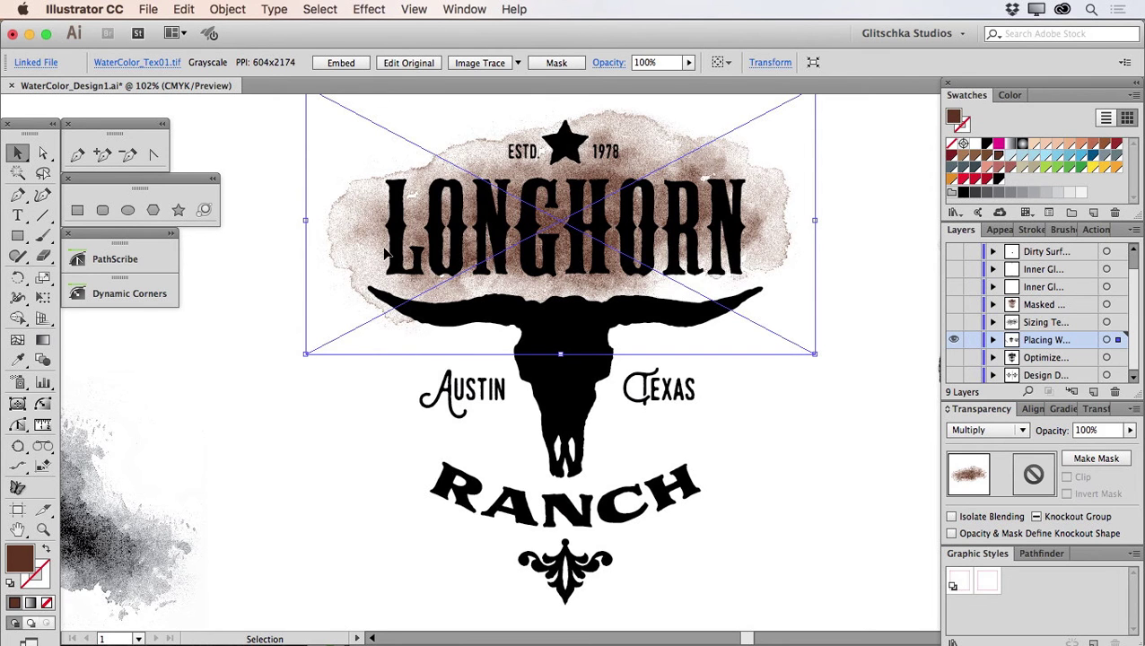
Hide the brown texture temporarily to examine the LONGHORN lettering's anchor points, and show the texture again.
key(super+3)
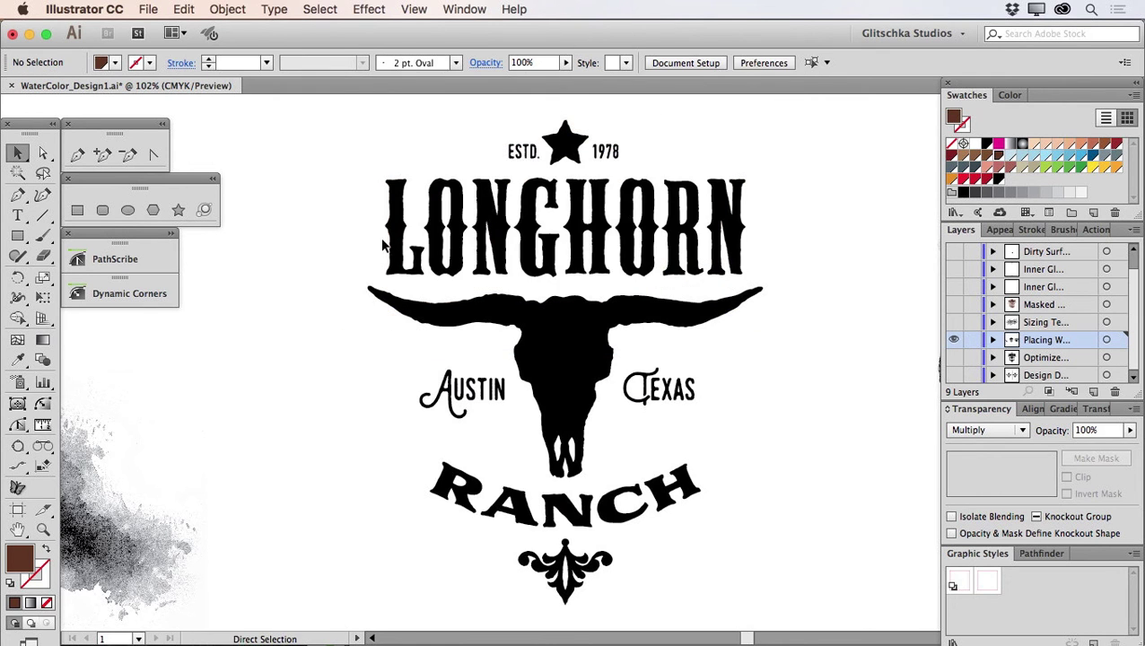
click(395, 232)
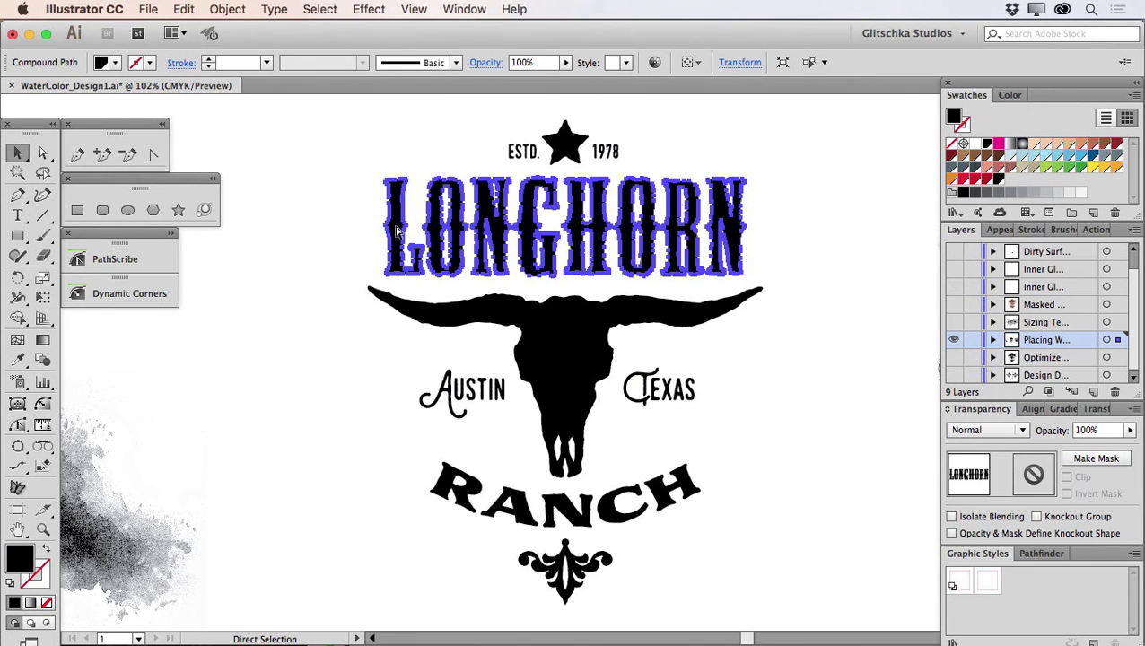
key(super+alt+3)
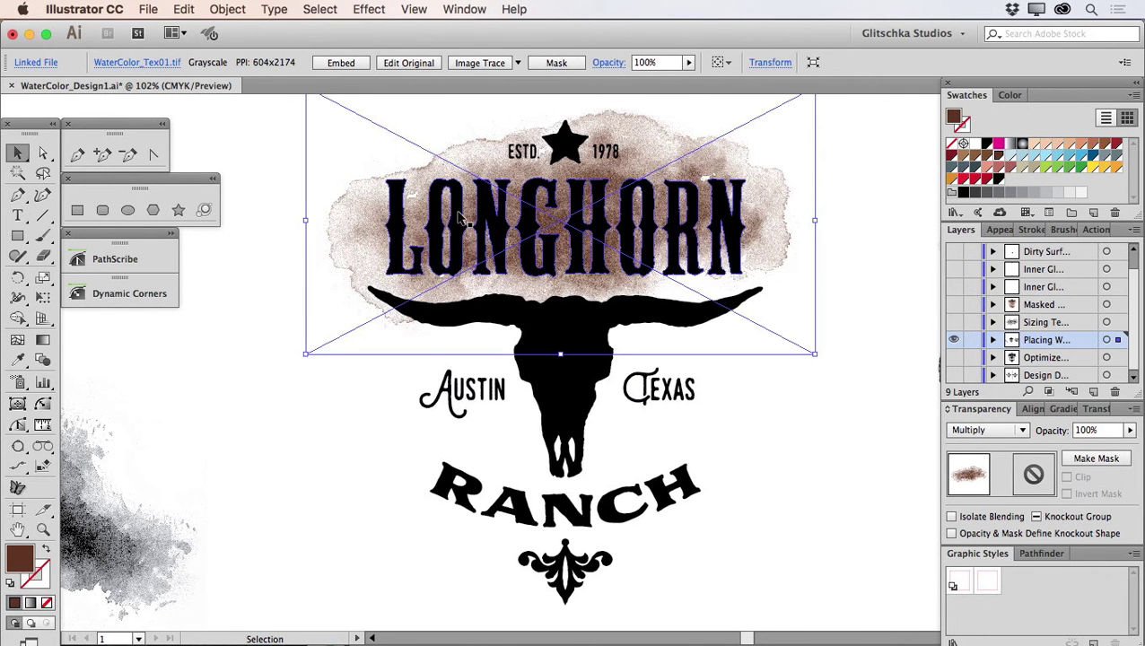
Clip the brown WaterColor_Tex01.tif texture inside the LONGHORN lettering with a clipping mask, then deselect it.
shift+click(530, 199)
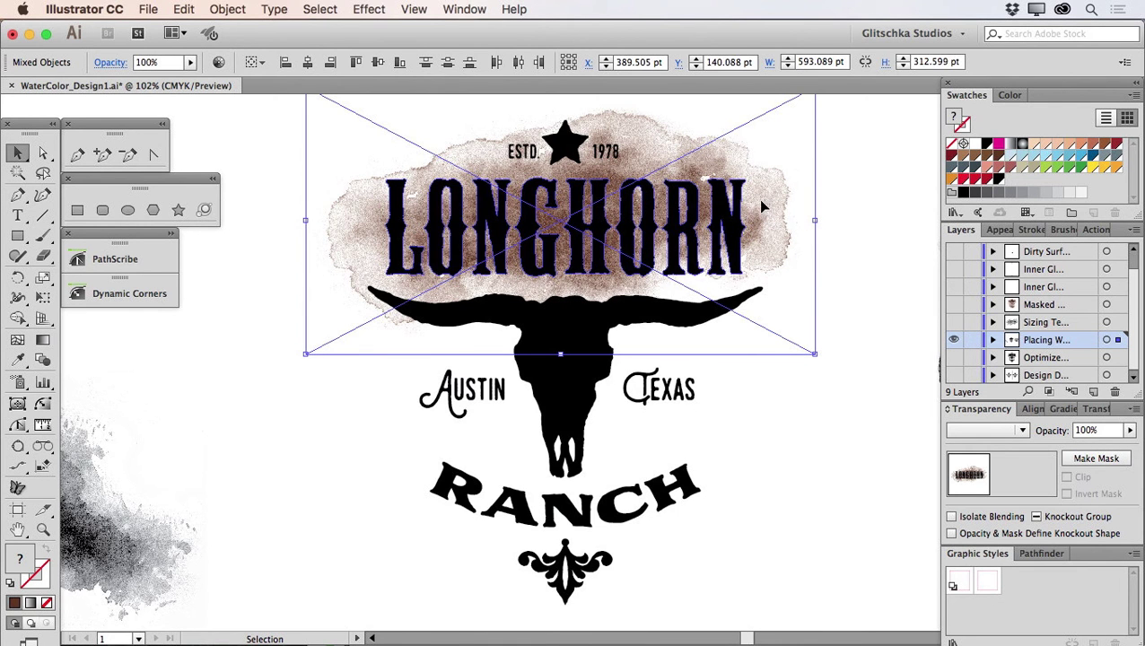
click(232, 9)
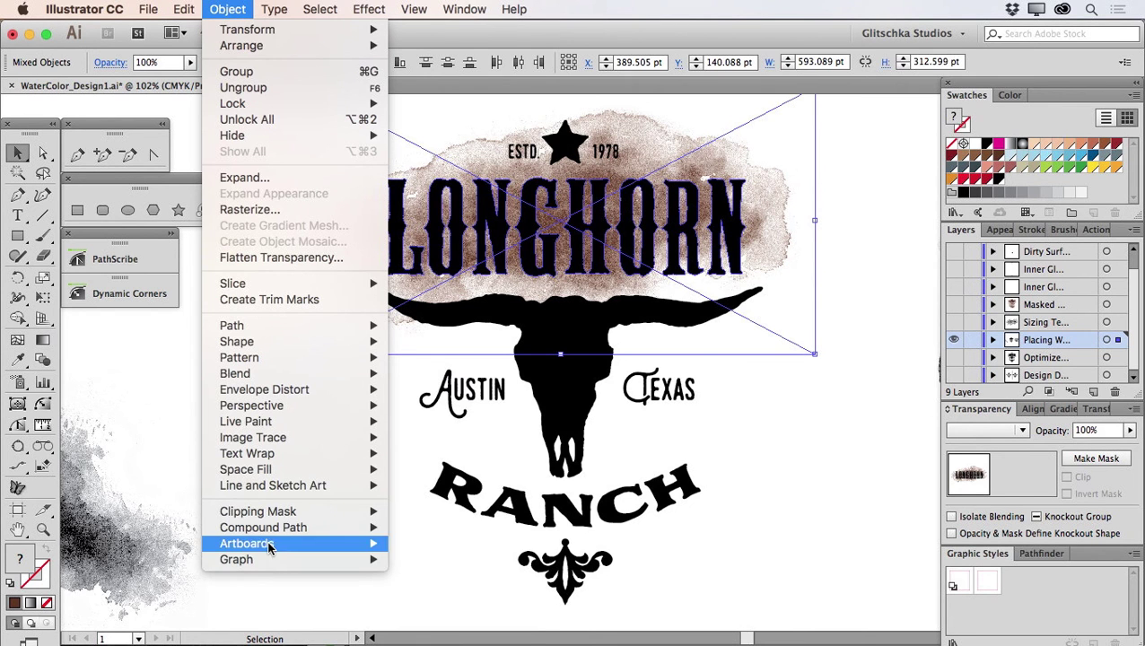
mouse_move(307, 537)
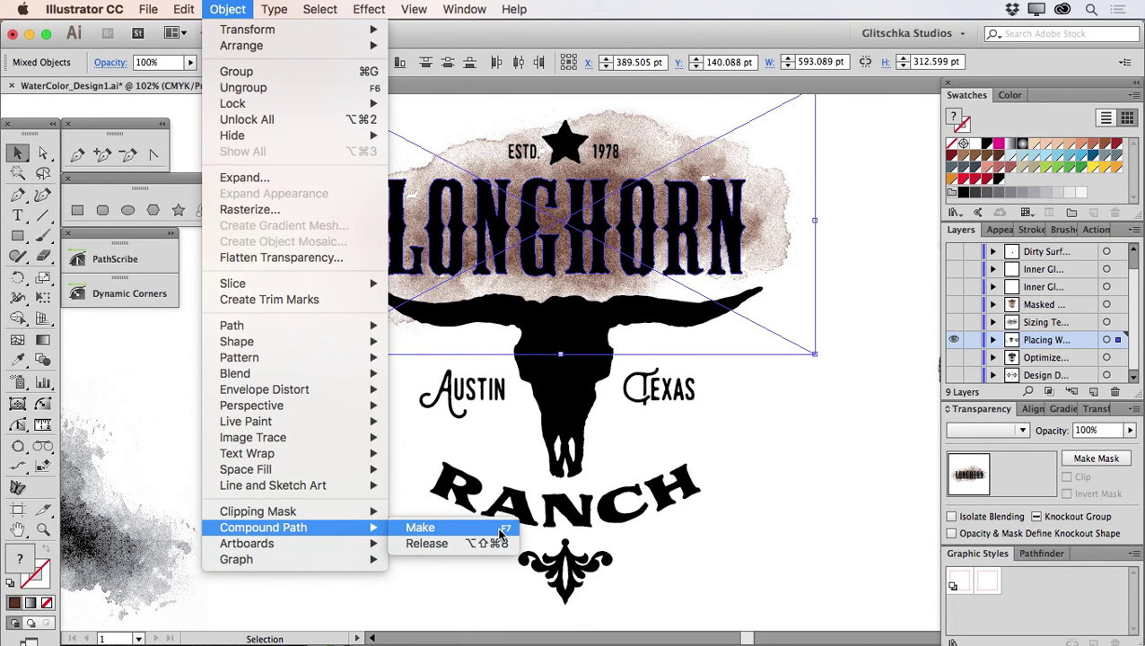
mouse_move(271, 517)
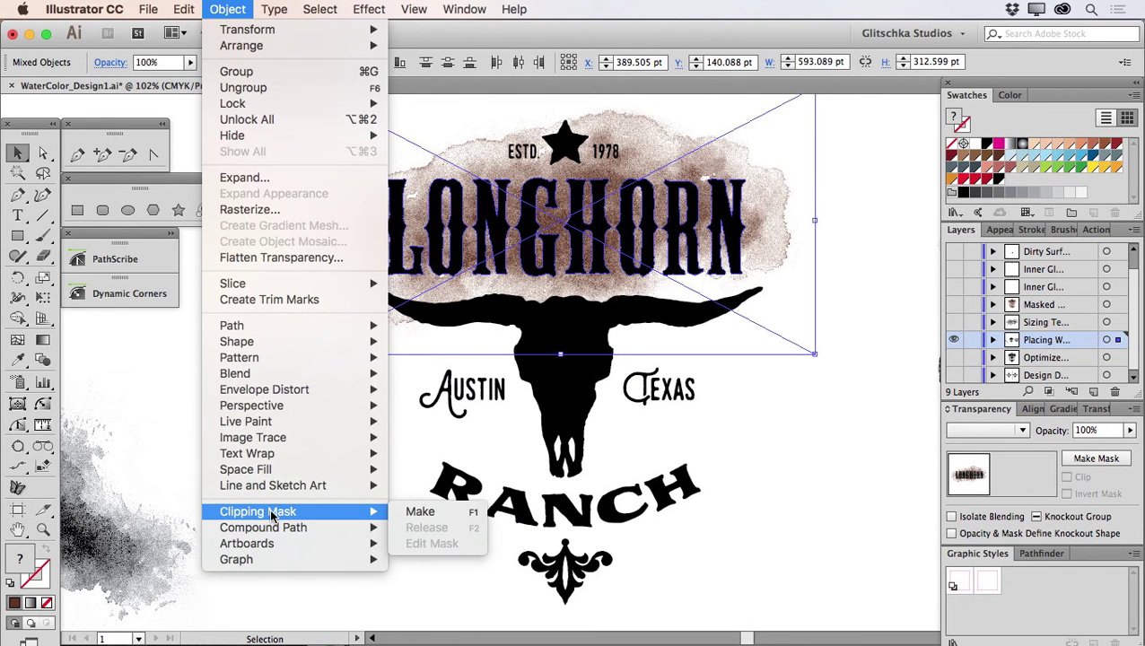
click(425, 514)
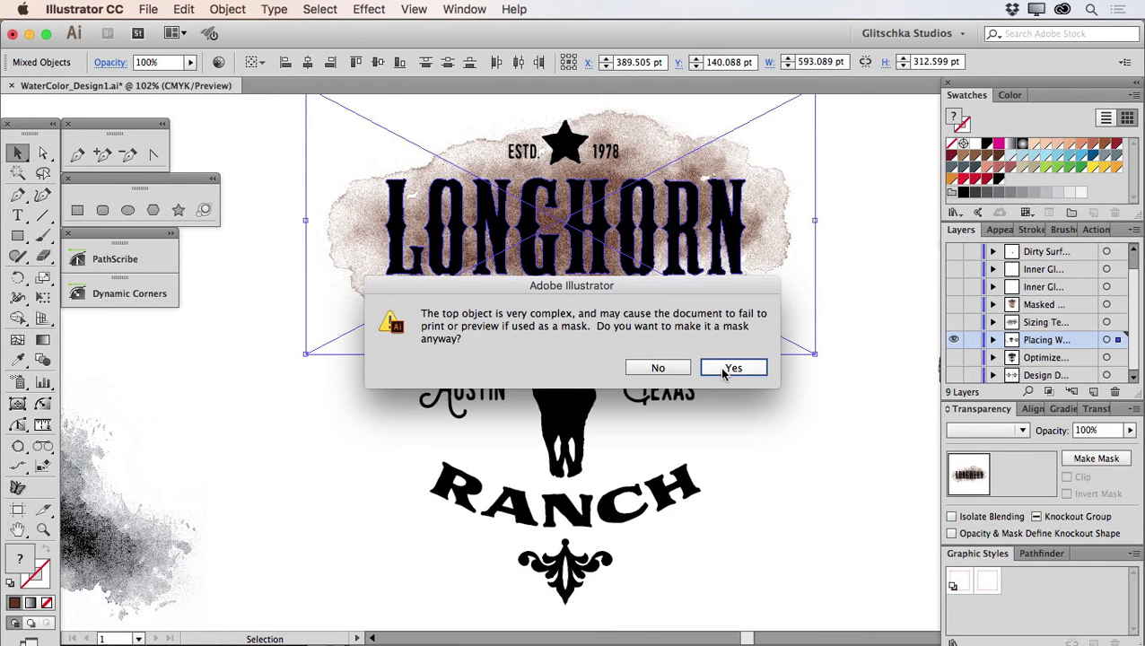
click(725, 369)
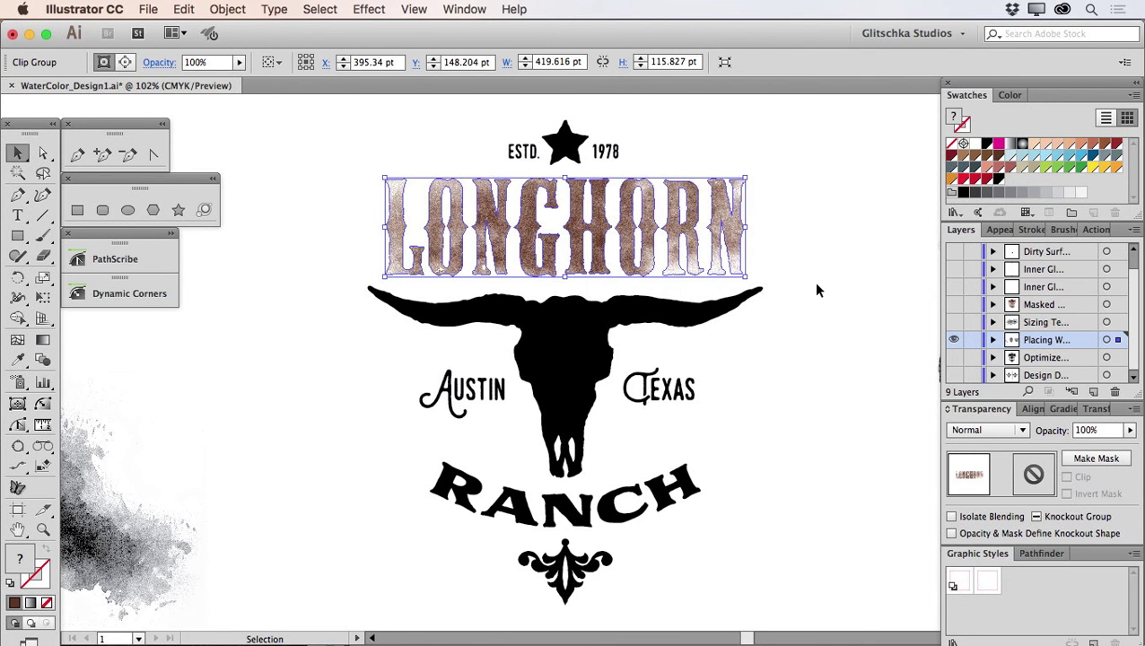
click(815, 282)
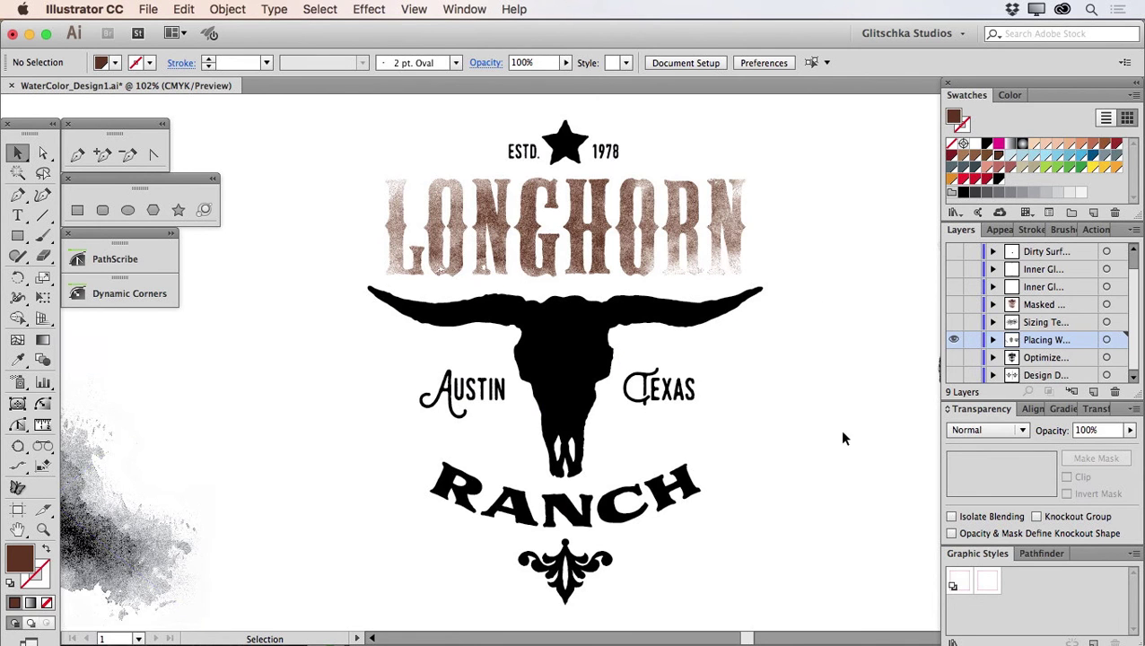
Place the WaterColor_Tex10.tif texture centered behind the whole design and color it dark brown at a 15% tint.
drag(925, 359, 334, 373)
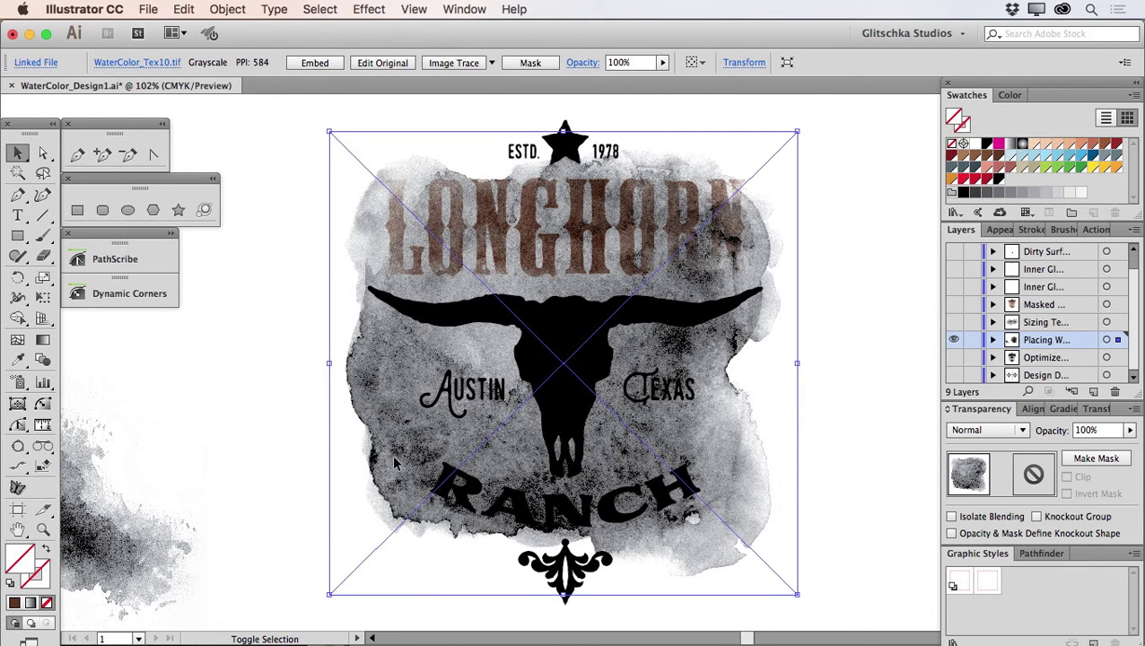
click(999, 154)
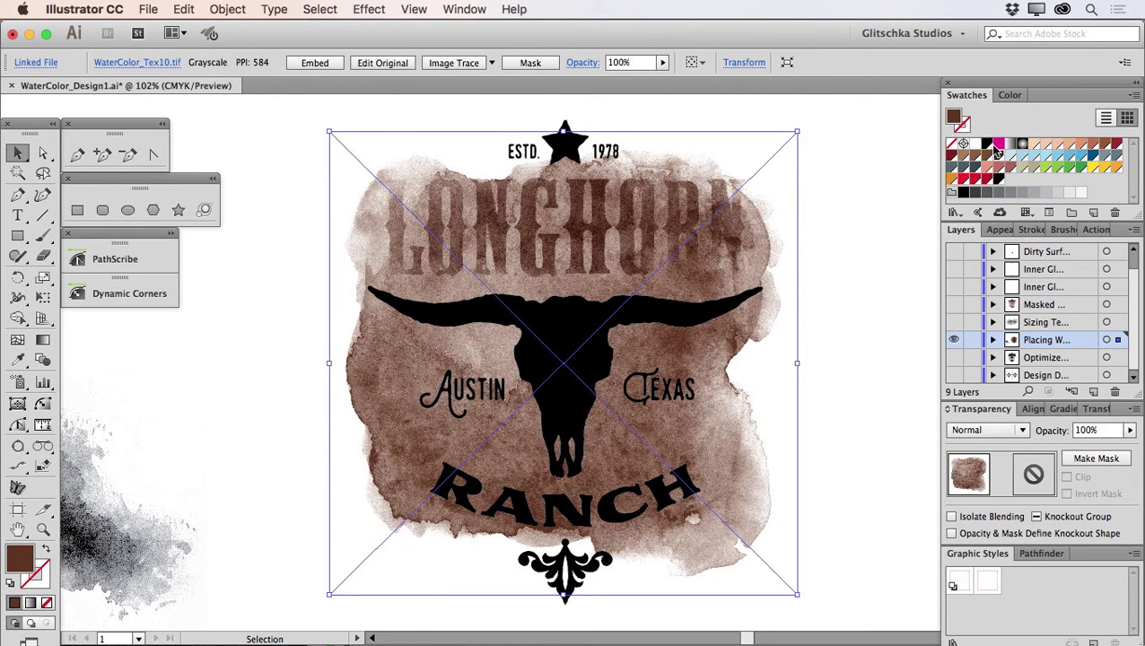
click(1013, 95)
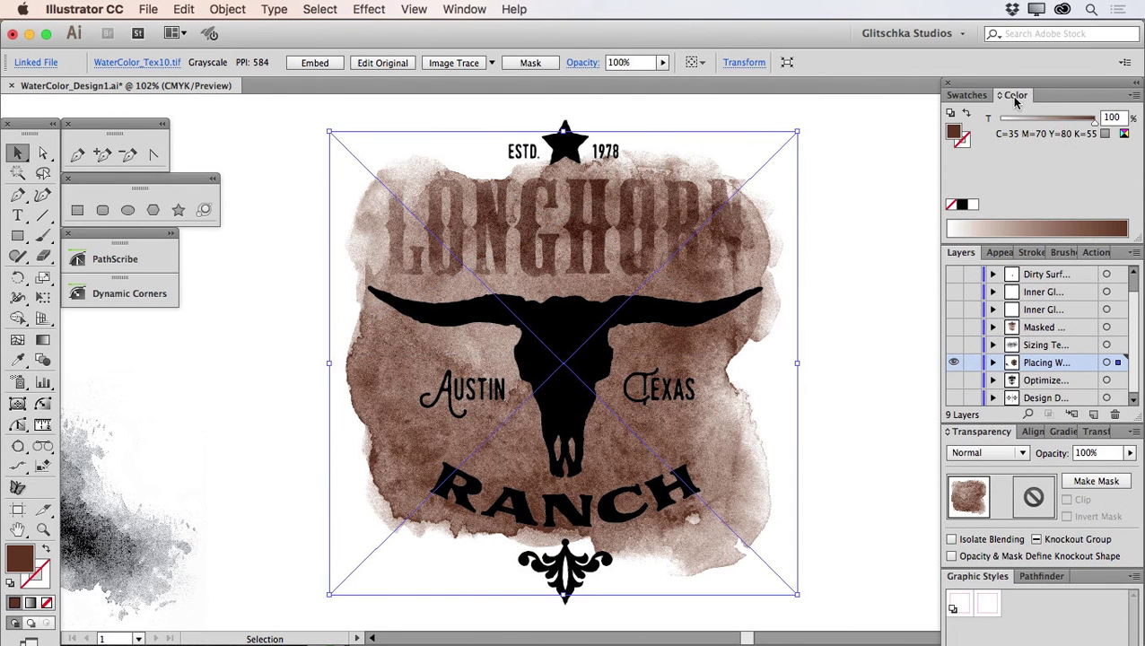
click(1091, 121)
text(15)
key(Return)
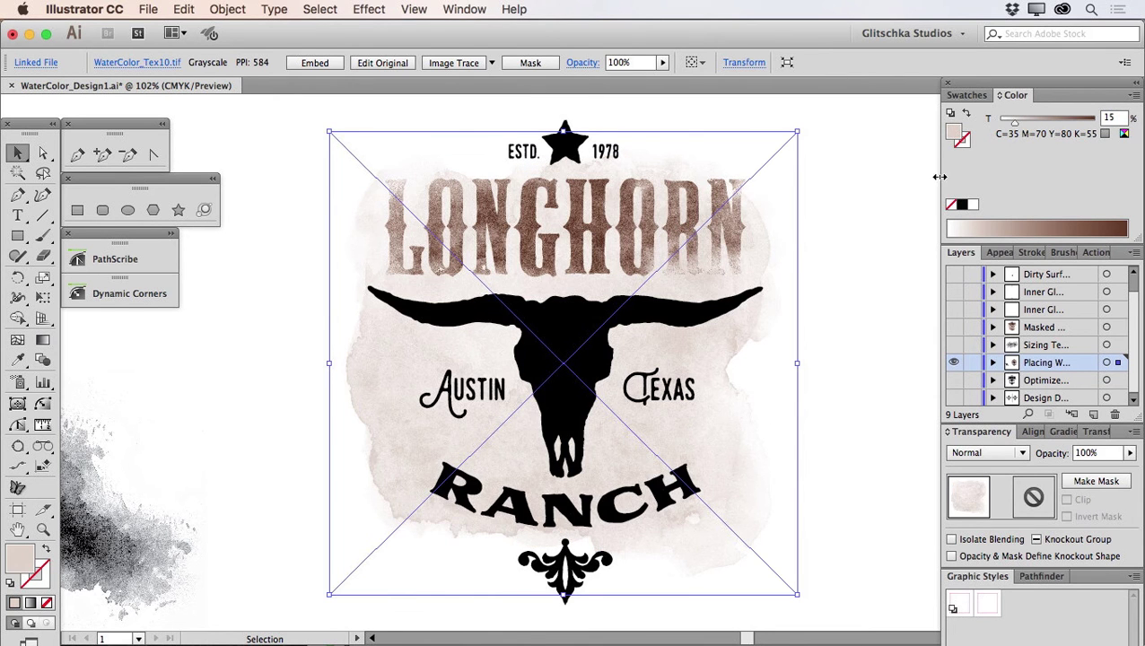
click(878, 179)
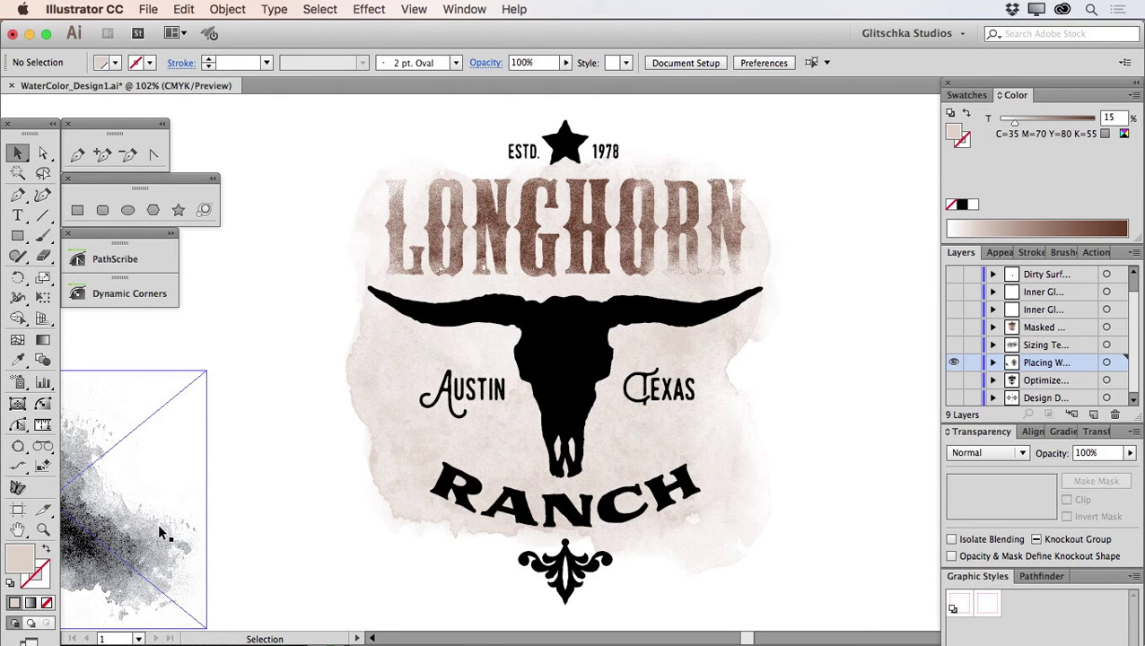
Position the WaterColor_Tex06.tif texture behind the RANCH lettering and the ornament below it.
drag(151, 525, 629, 524)
drag(634, 526, 635, 526)
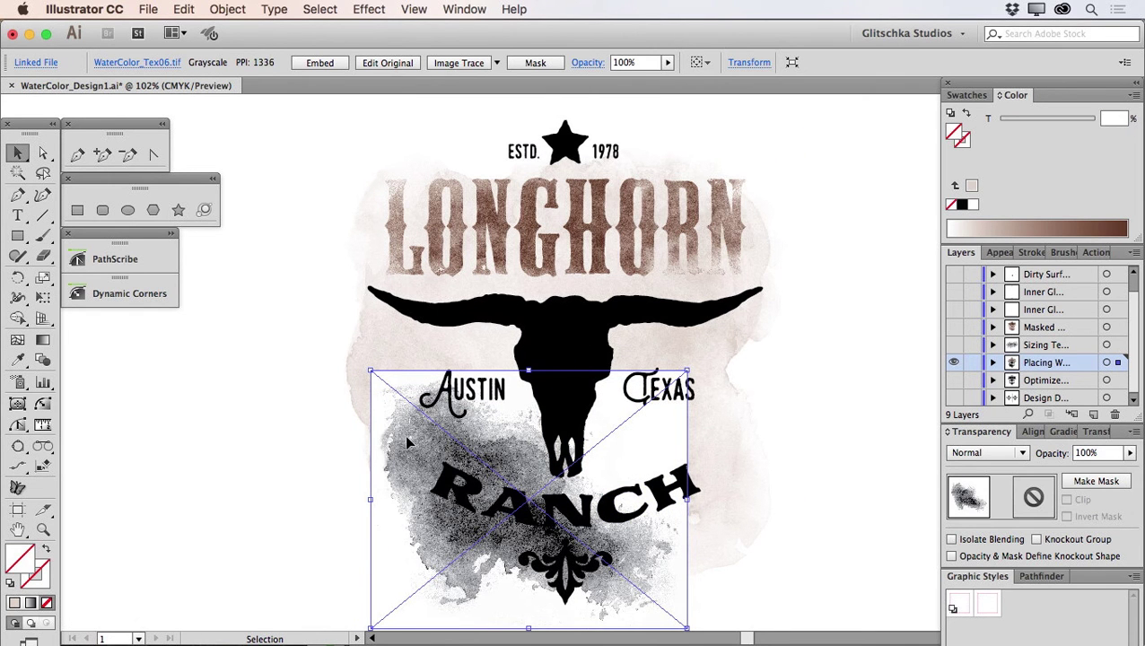
drag(413, 438, 444, 440)
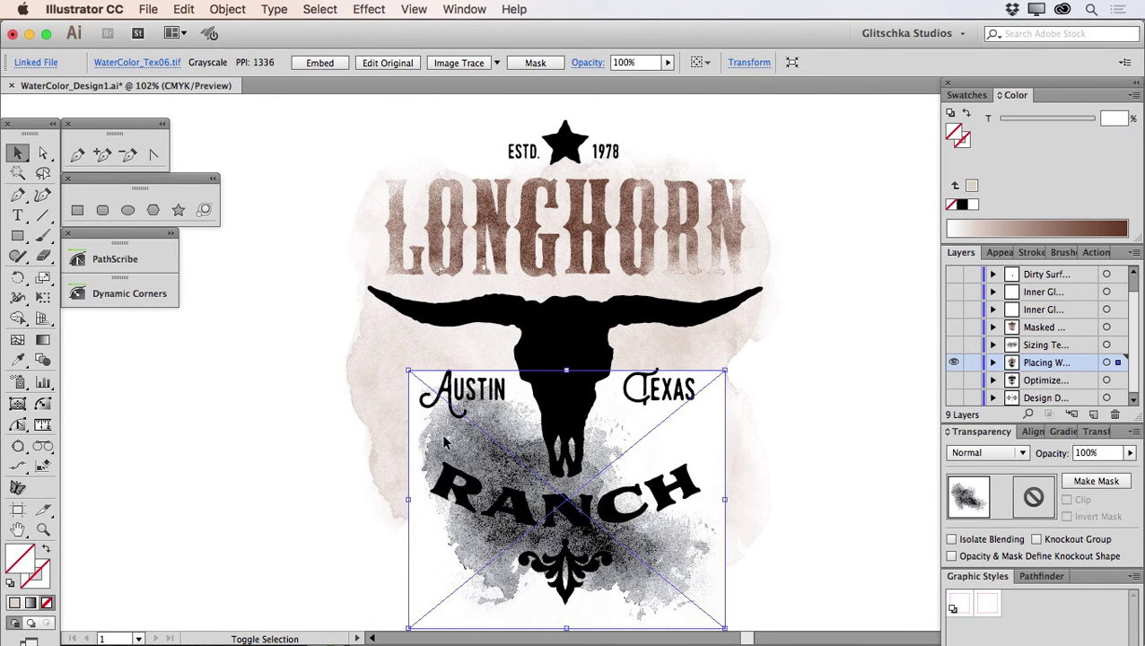
Color the WaterColor_Tex06.tif texture dark brown and give it Multiply blending at 40% opacity.
click(968, 94)
click(999, 157)
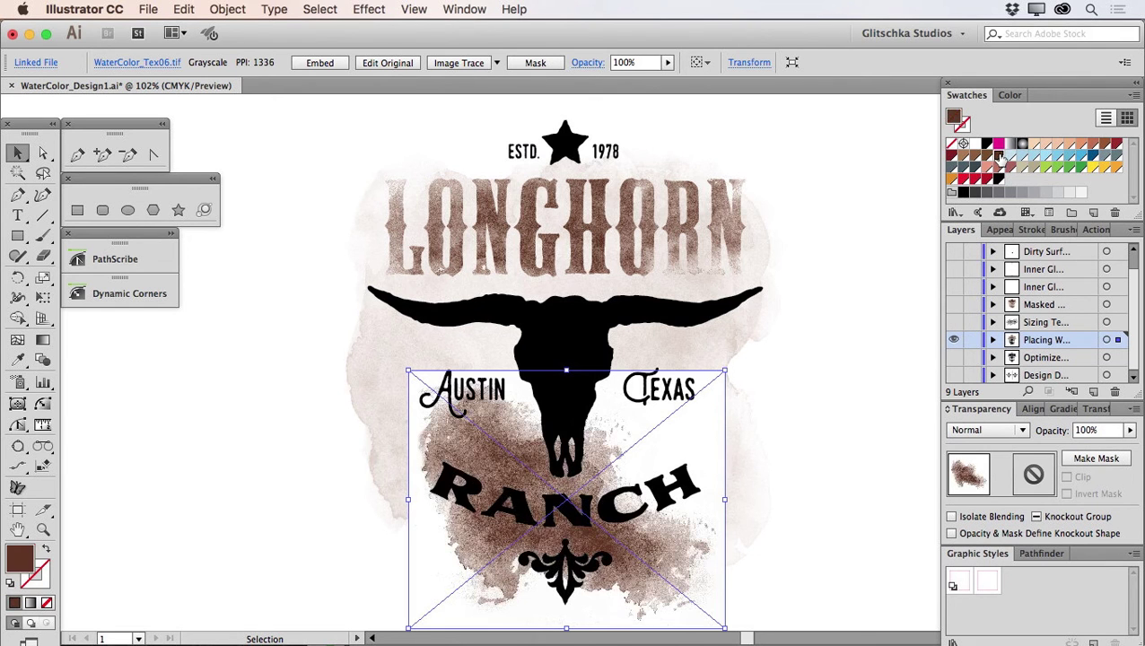
click(987, 430)
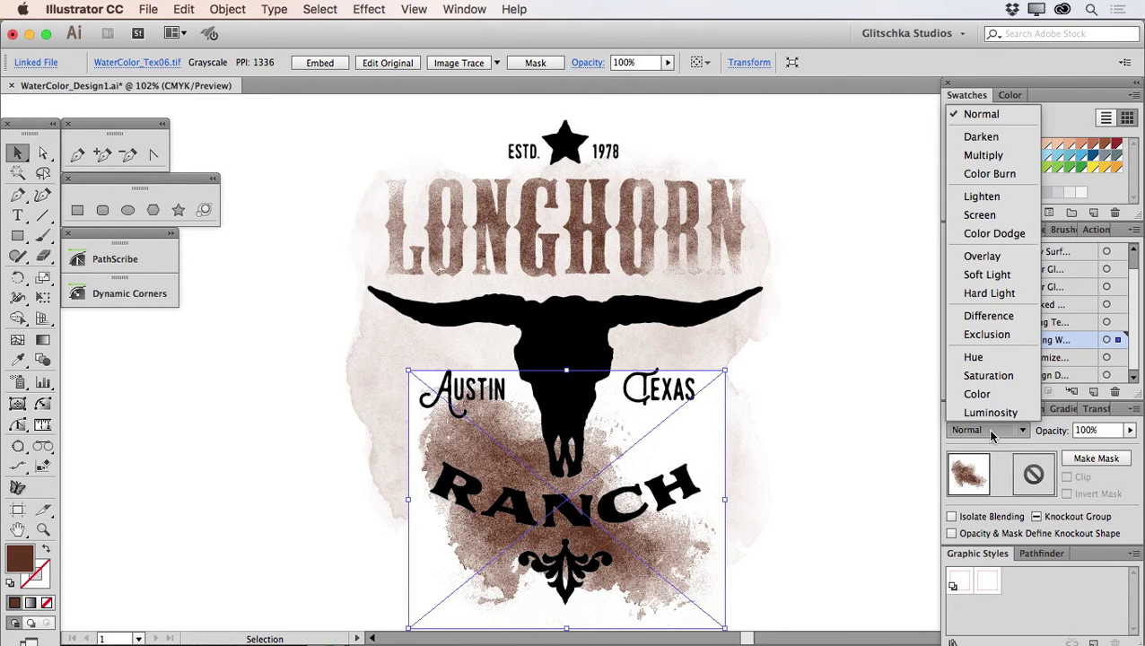
click(996, 157)
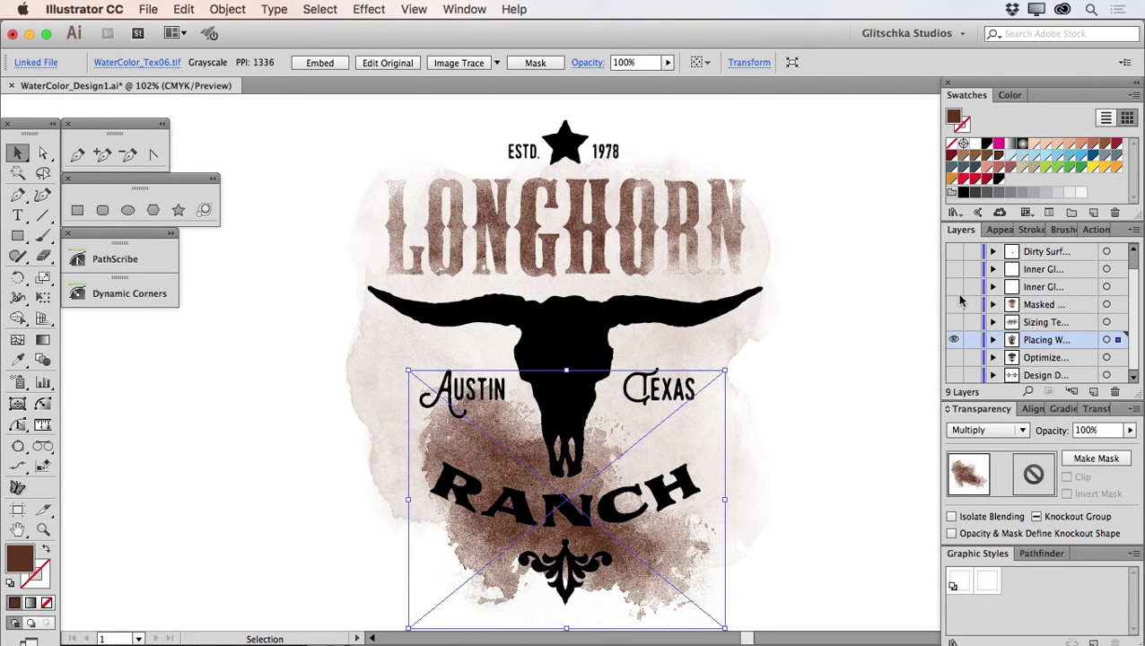
double_click(1084, 432)
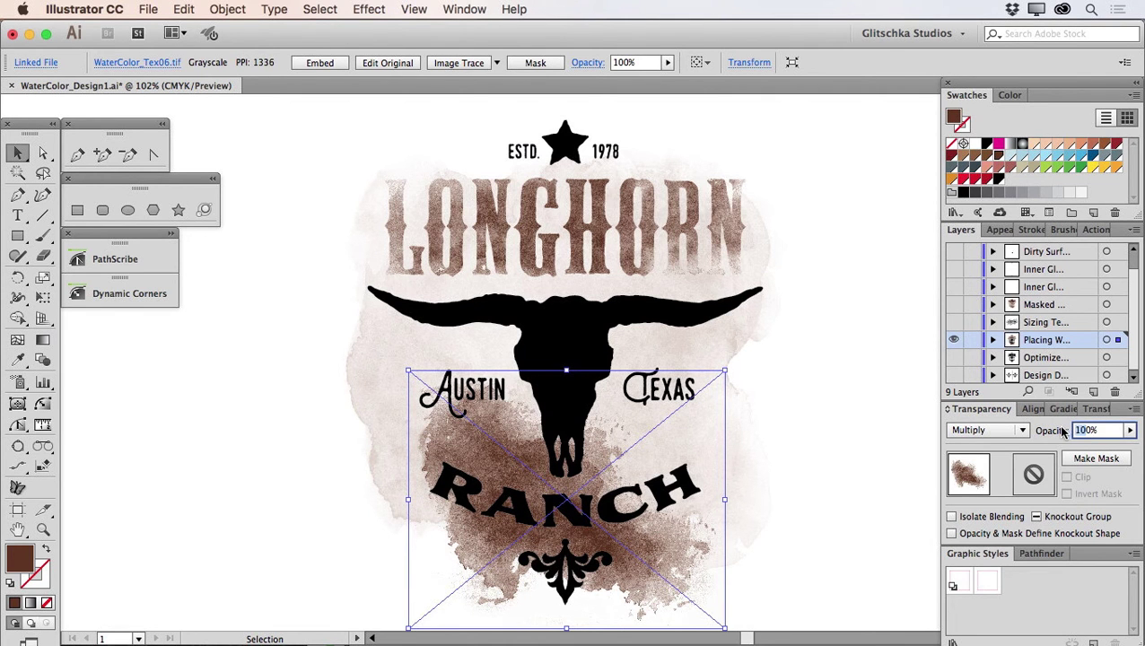
text(400)
key(BackSpace)
key(Return)
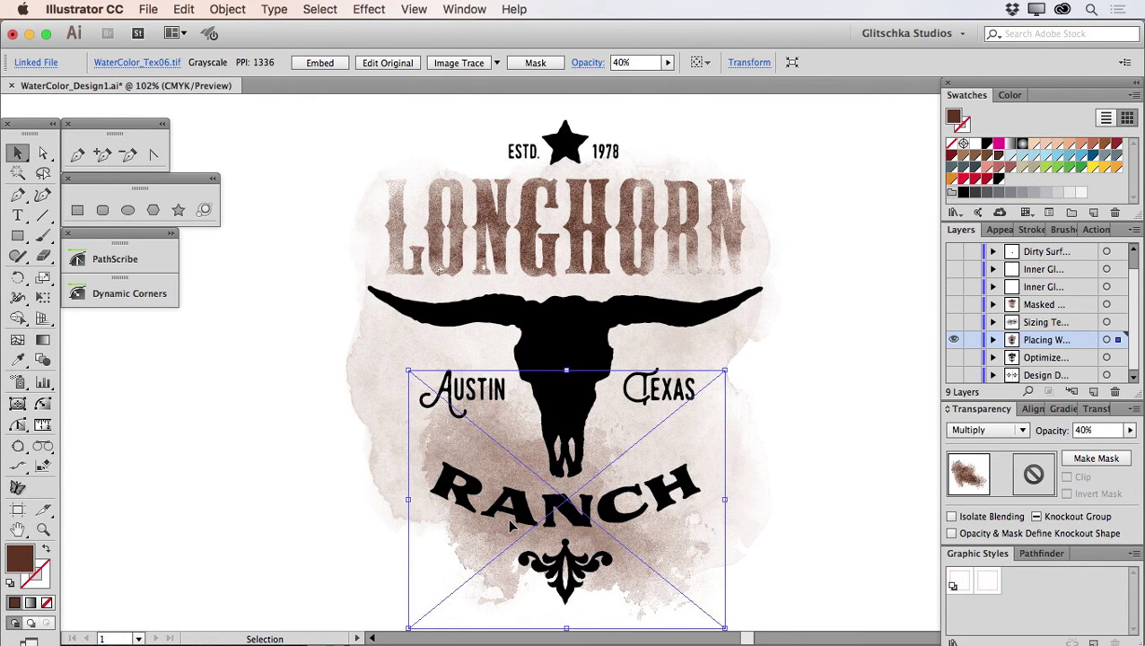
Shift the WaterColor_Tex06.tif texture slightly to the right and the WaterColor_Tex10.tif background about 9 pt to the right.
drag(454, 447, 461, 447)
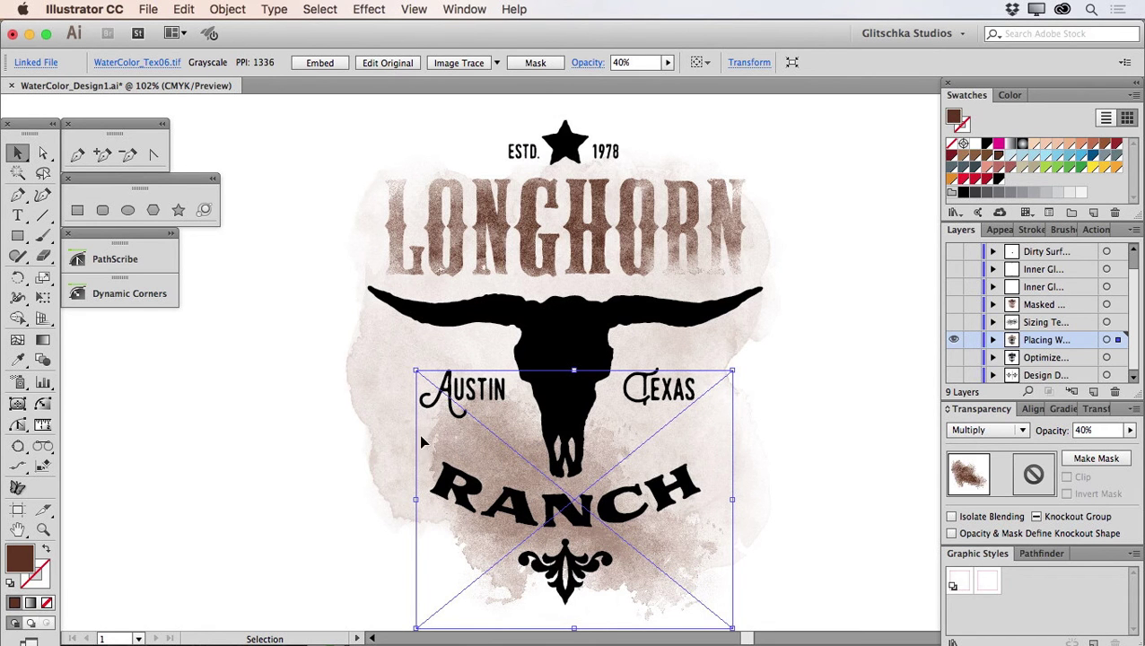
click(373, 414)
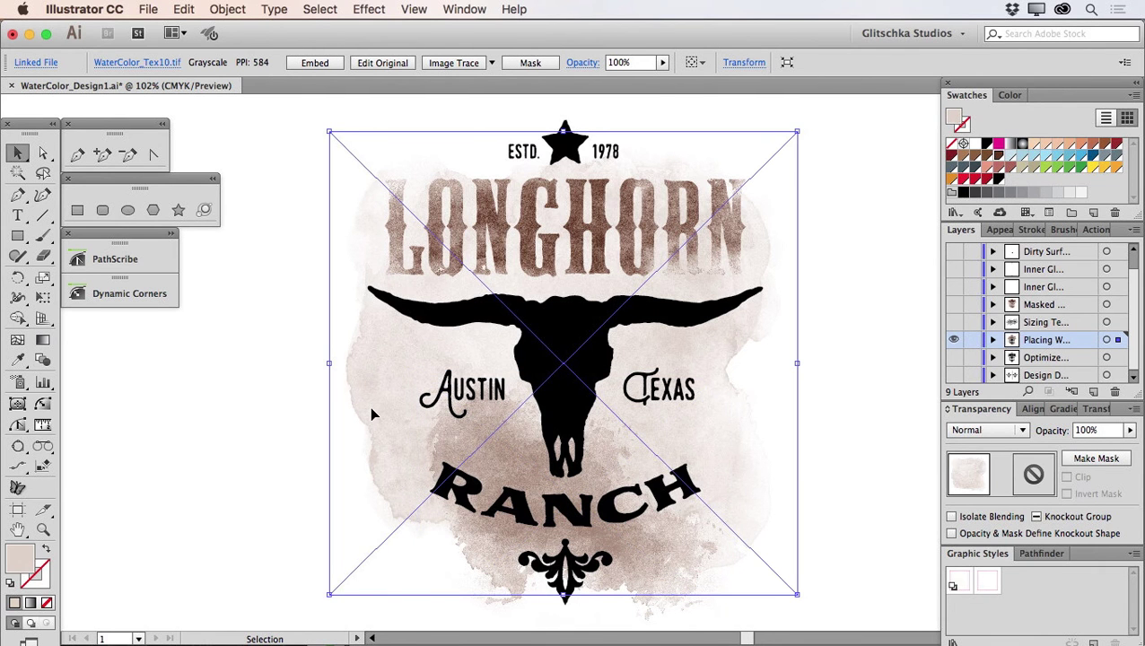
drag(373, 413, 378, 415)
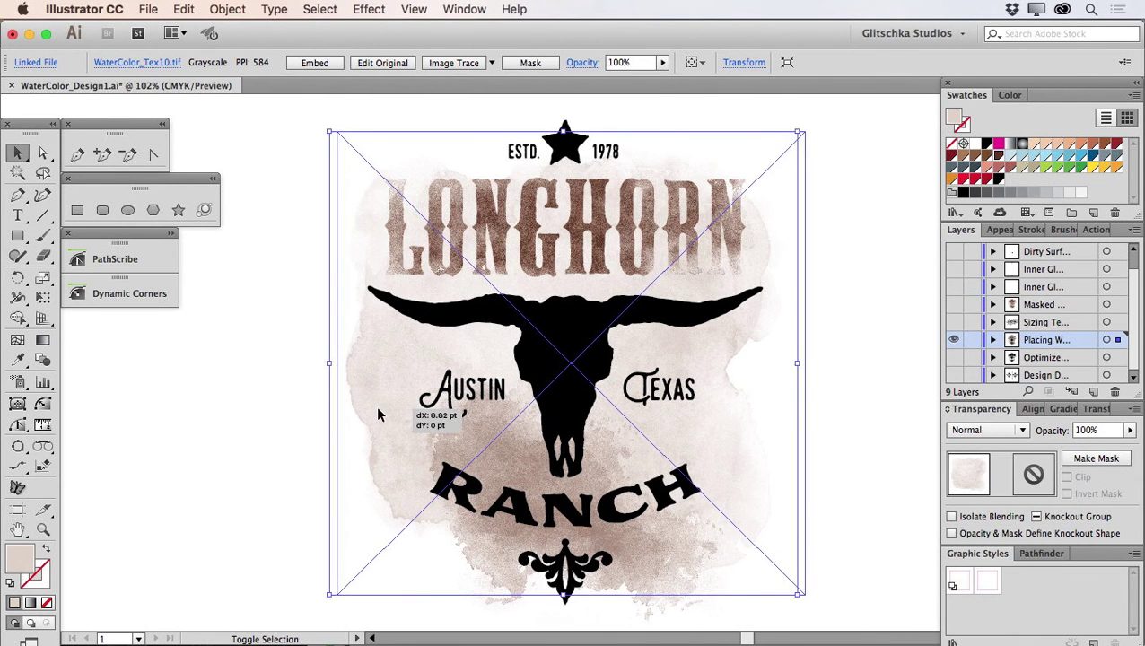
click(245, 403)
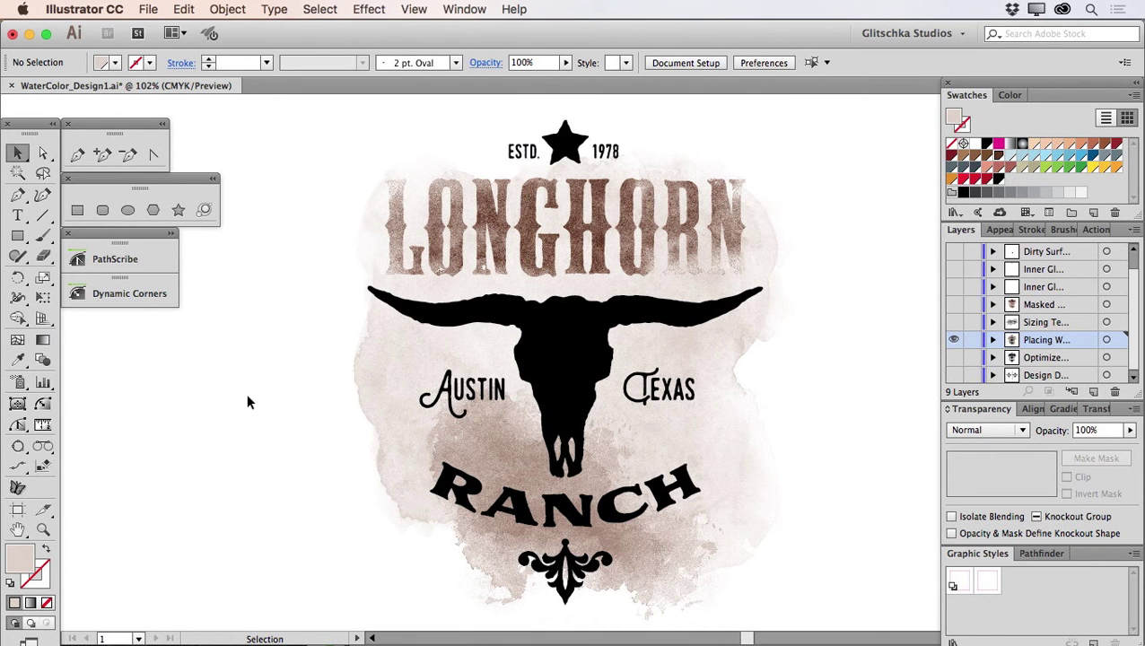
Show the Sizing Te... layer, enlarge its WaterColor_Tex05.tif texture proportionally from the center to the vertical guide, and color it dark brown.
click(955, 322)
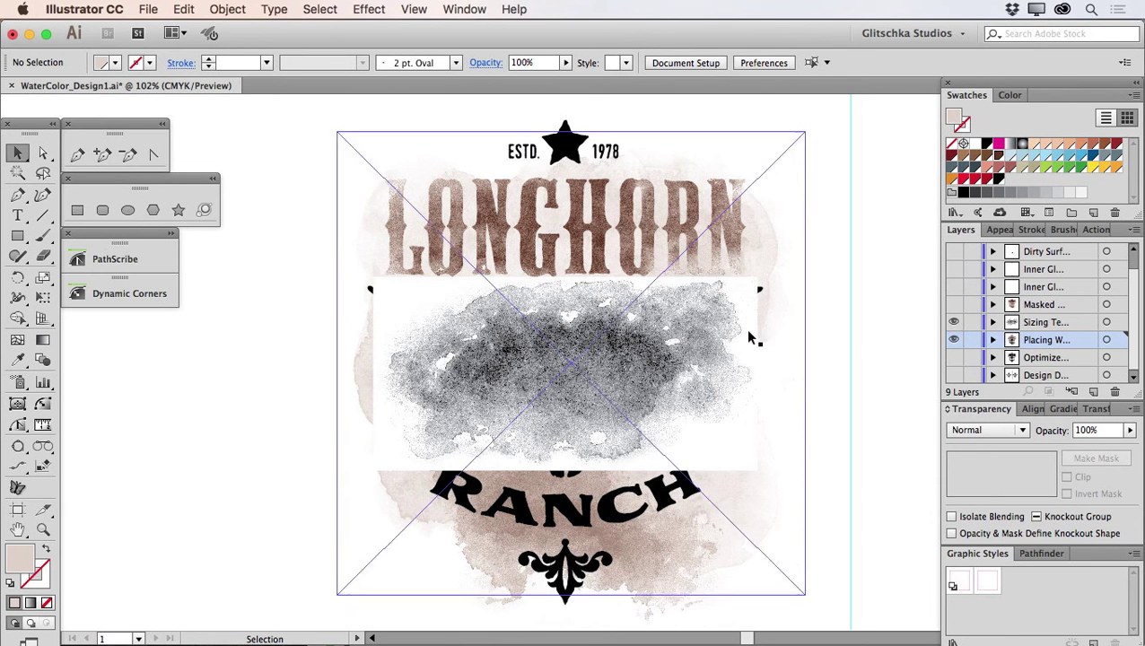
click(704, 337)
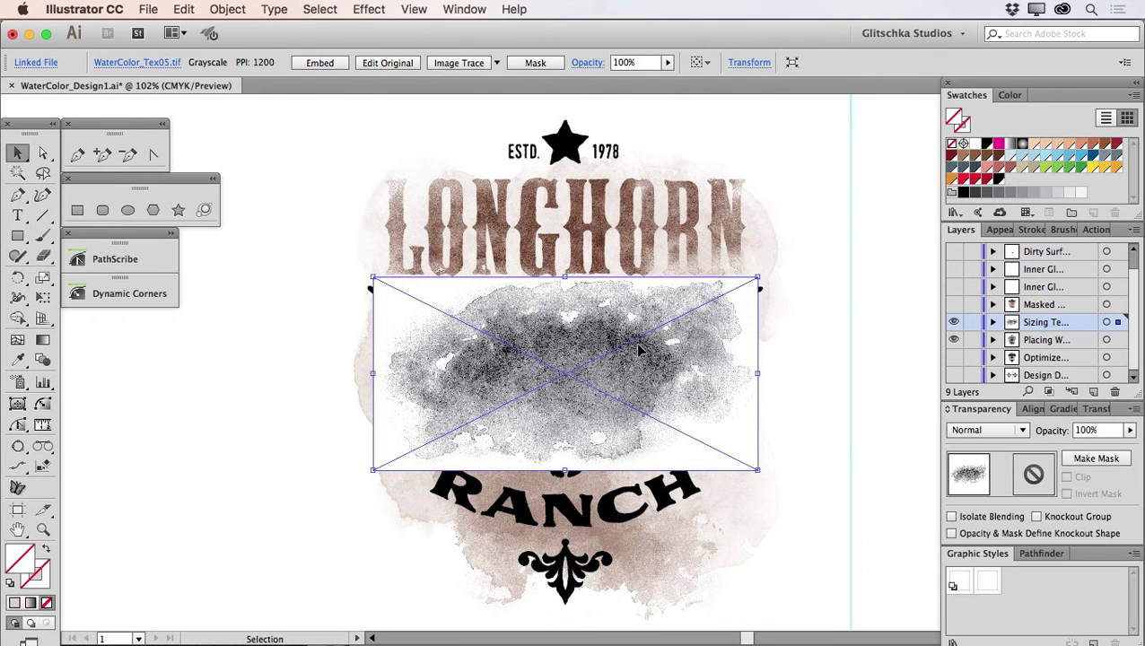
drag(761, 374, 852, 372)
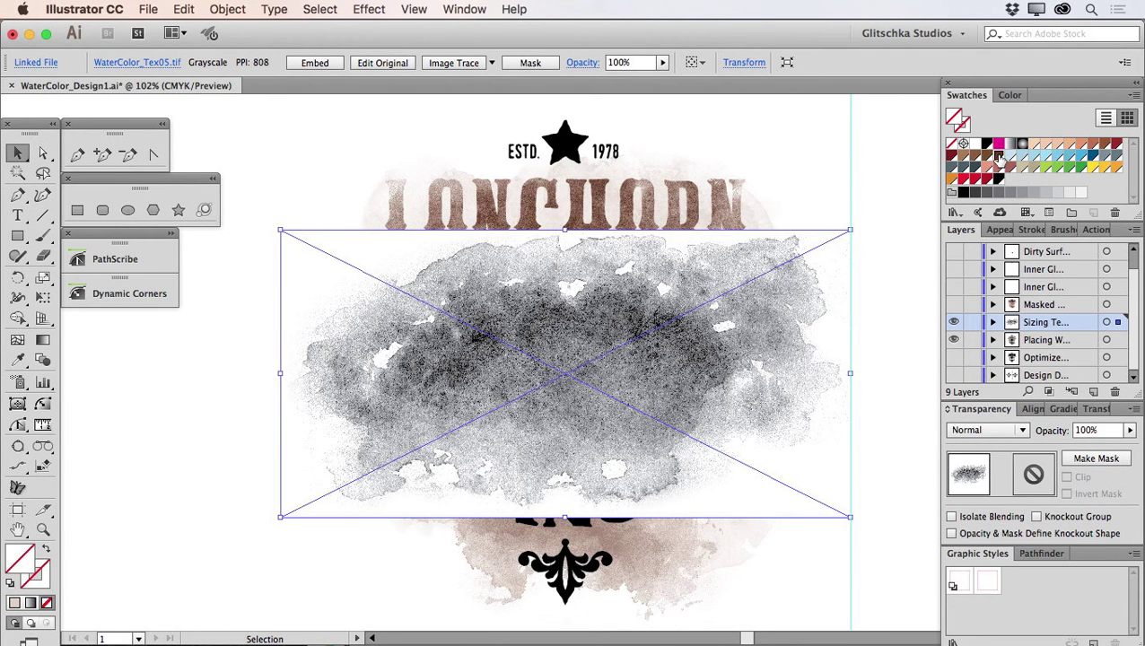
click(997, 158)
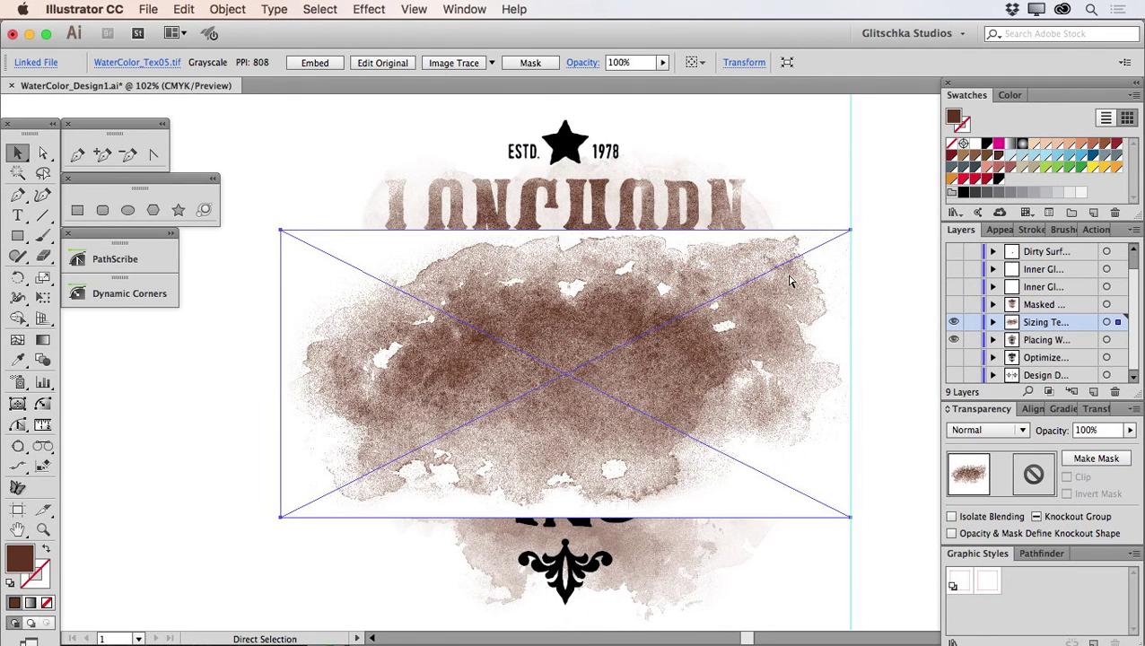
Cut the enlarged WaterColor_Tex05.tif texture and paste it directly behind the longhorn skull on the Placing W... layer.
key(Delete)
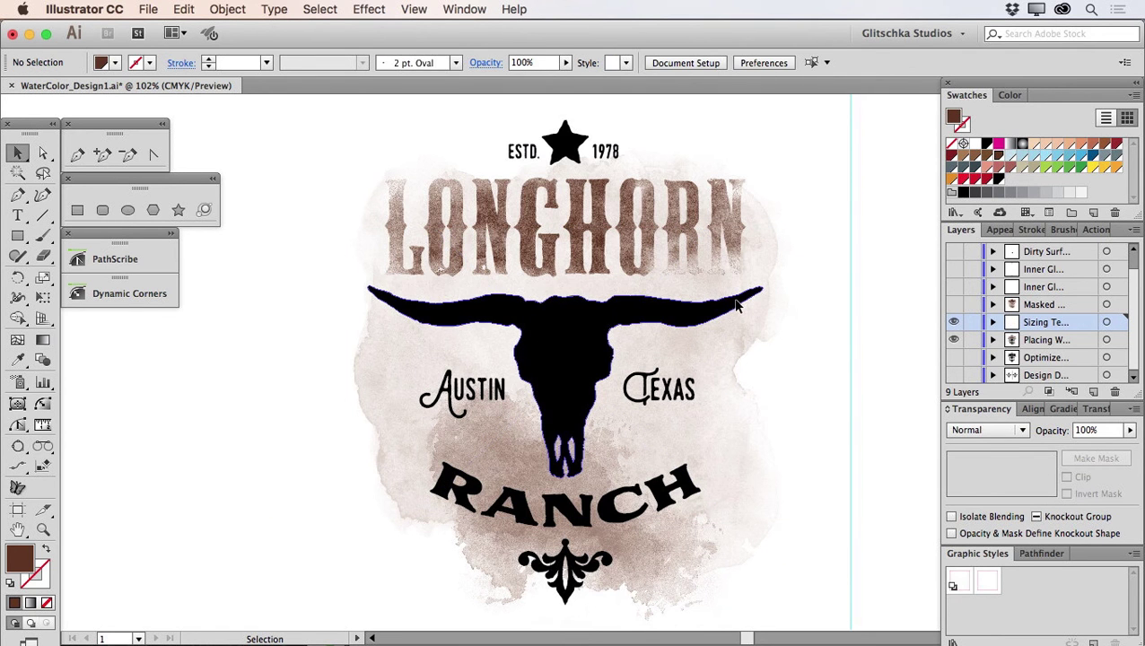
click(737, 306)
key(super+z)
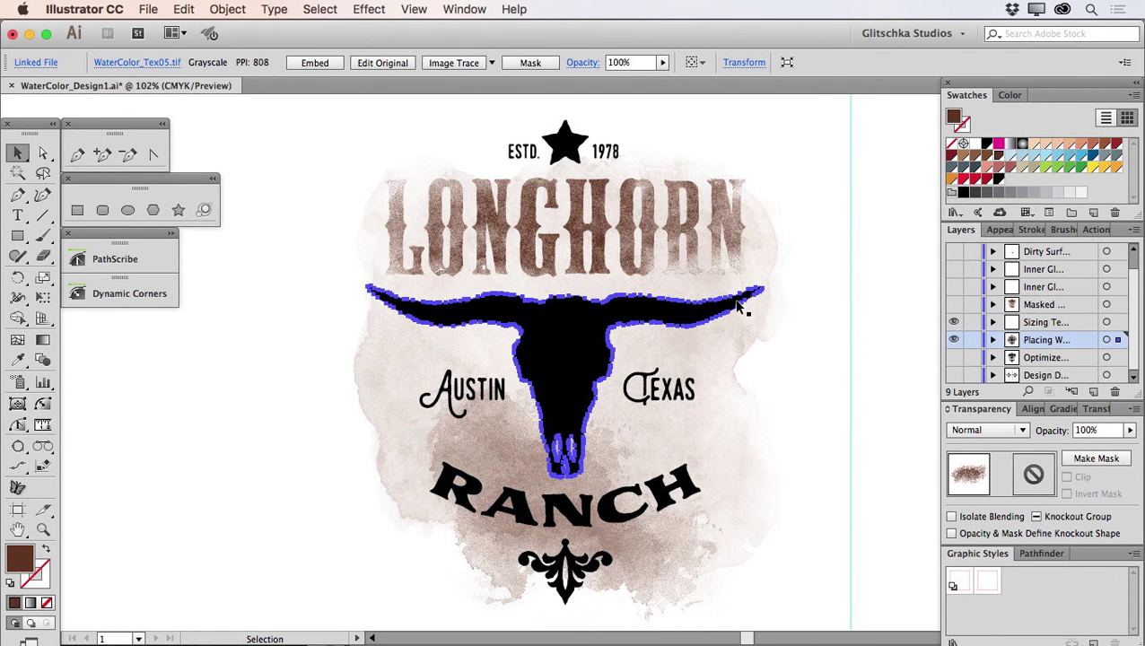
Clip the WaterColor_Tex05.tif texture inside the longhorn skull with a clipping mask and set the clip group to Multiply blending.
shift+click(735, 309)
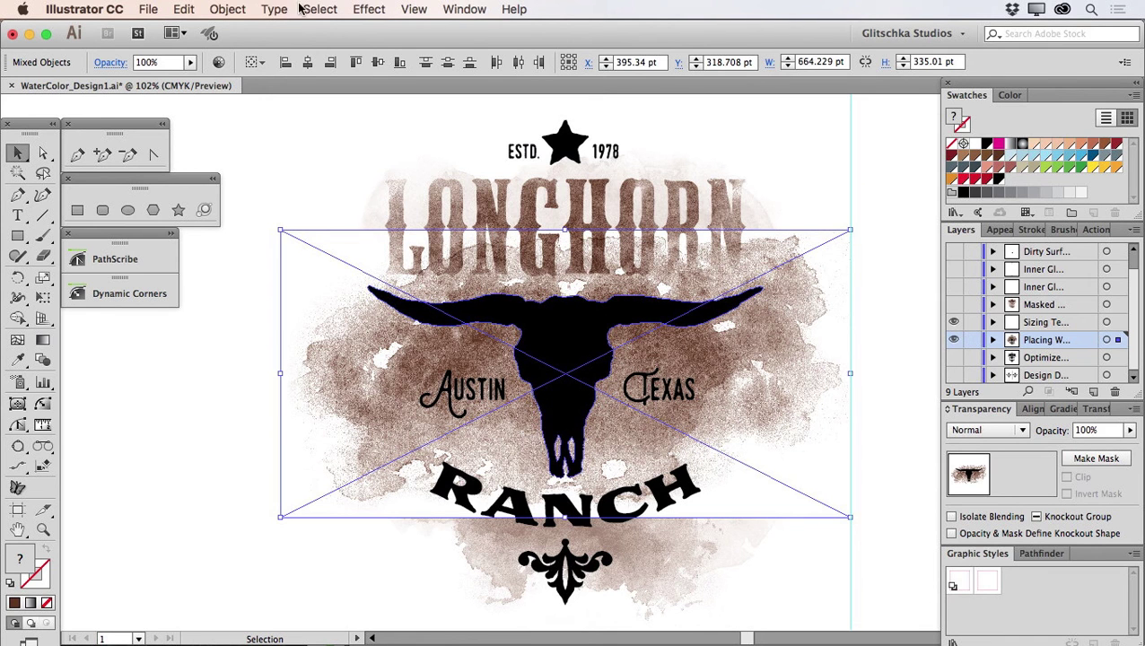
click(228, 9)
mouse_move(266, 515)
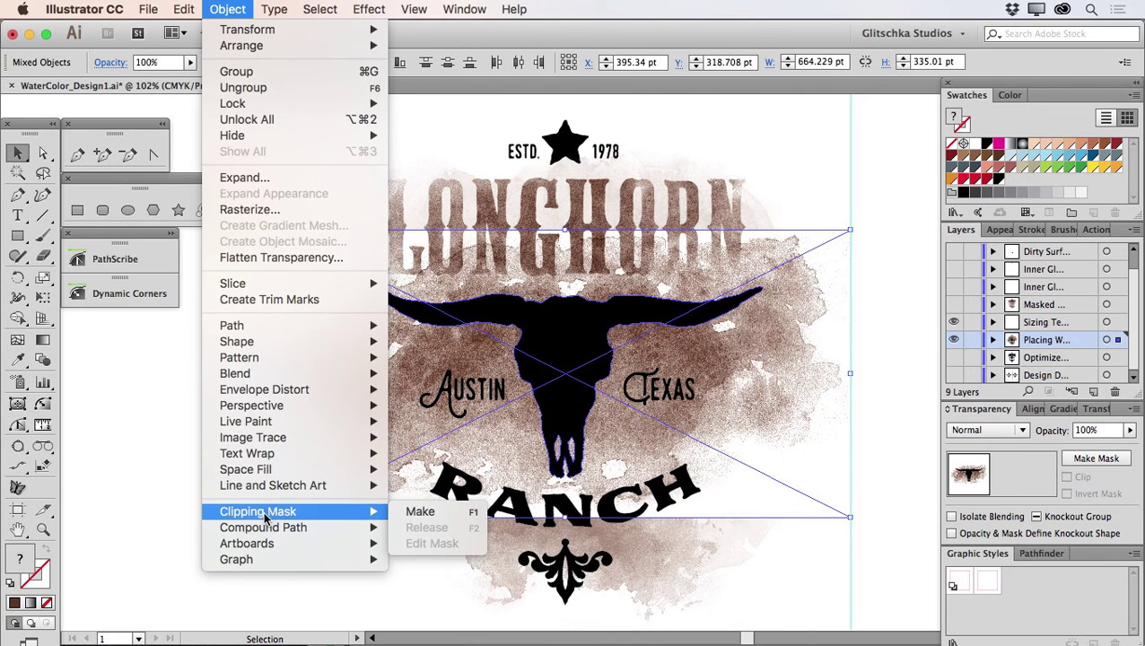
click(421, 513)
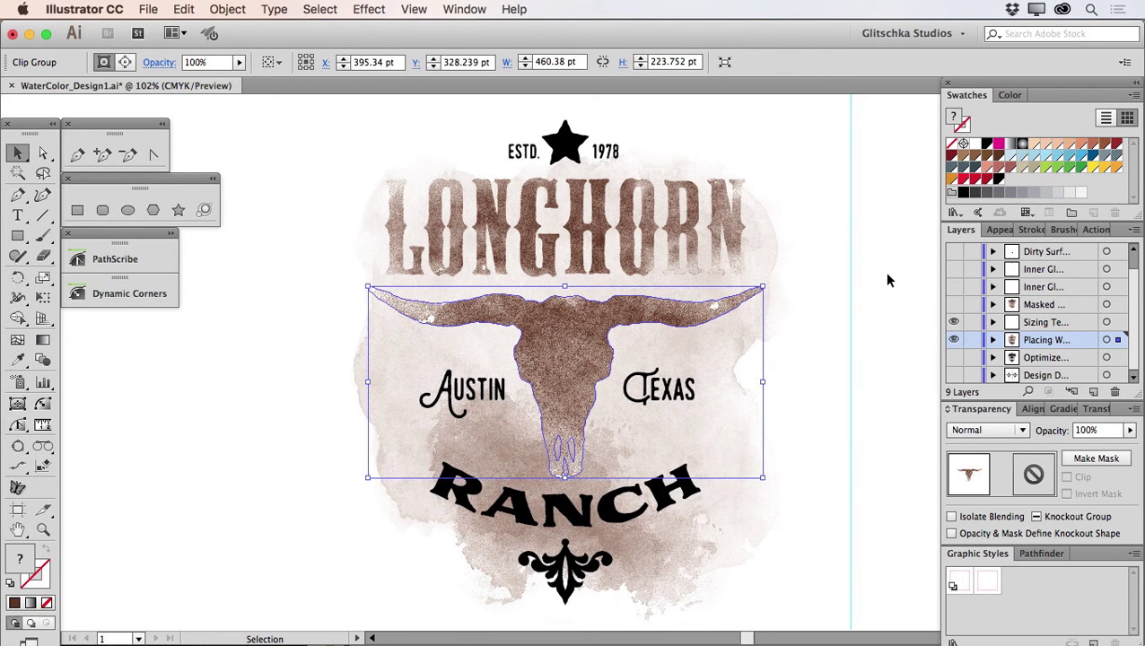
click(998, 436)
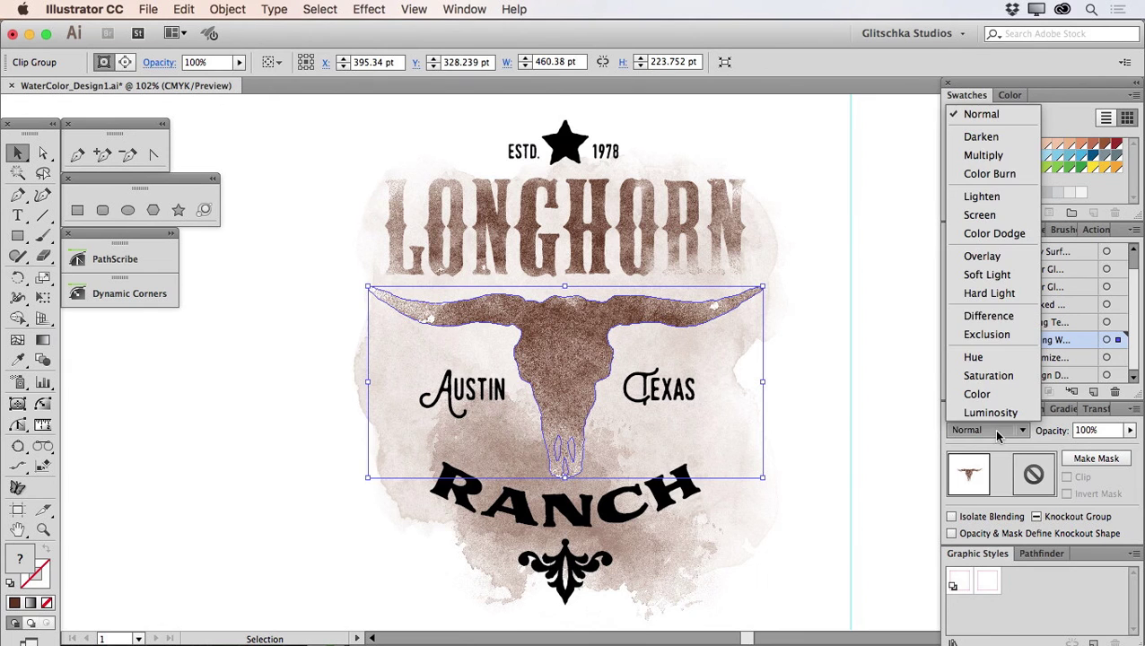
click(987, 158)
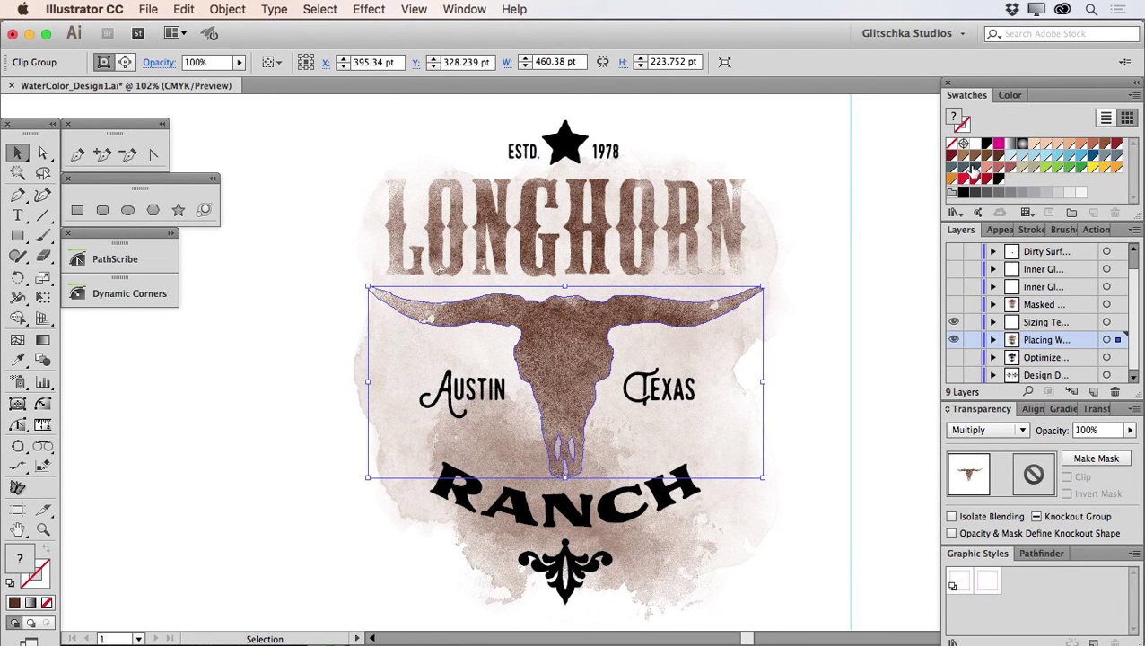
click(859, 254)
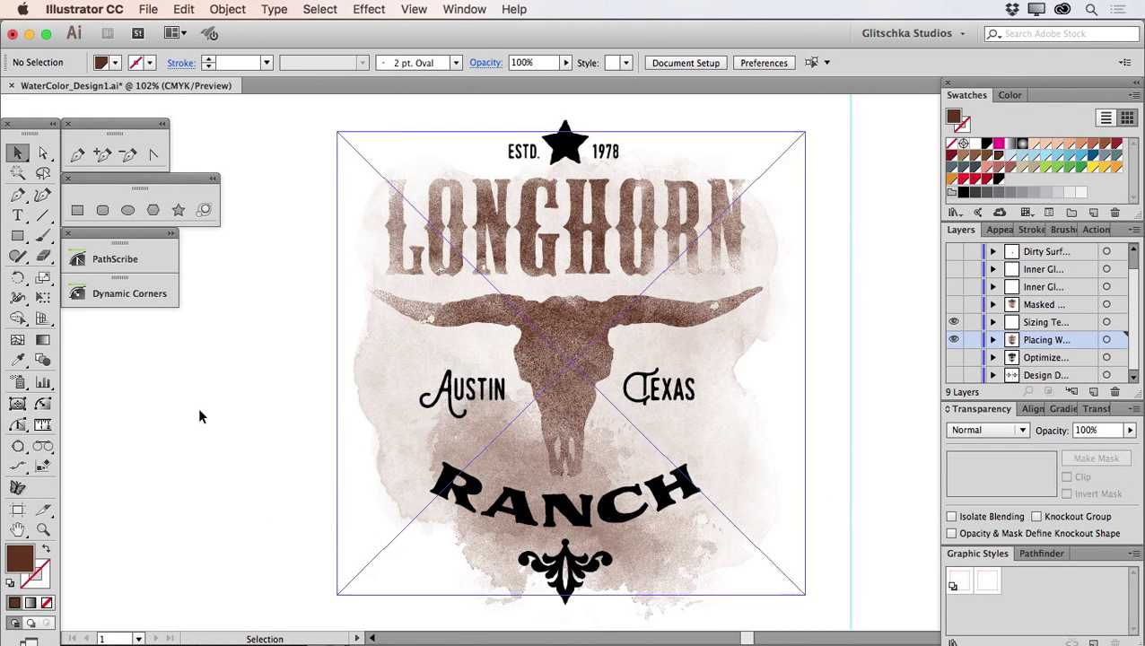
Examine the masked texture in the lower part of the longhorn skull up close.
click(42, 530)
drag(471, 395, 671, 510)
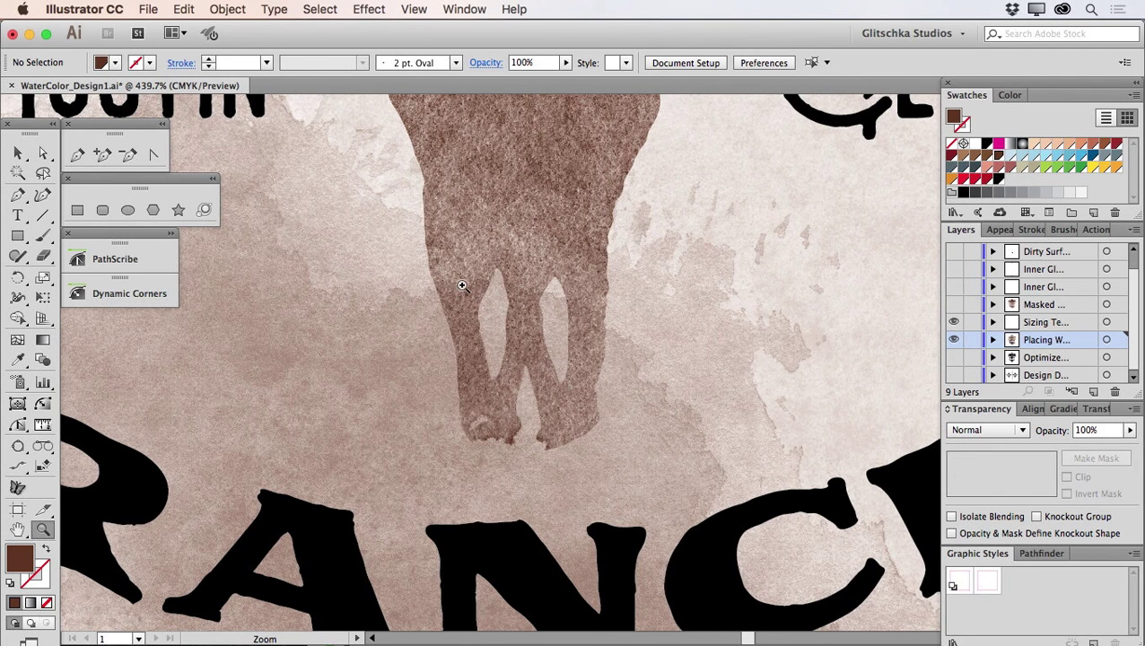
key(super)
key(super+0)
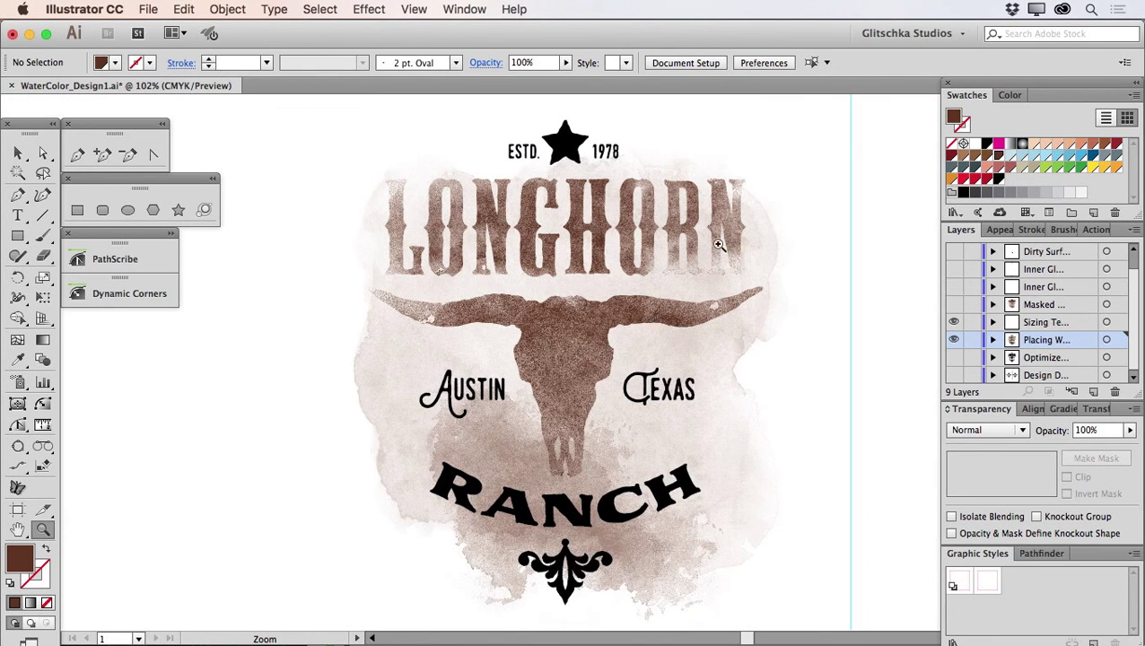
key(v)
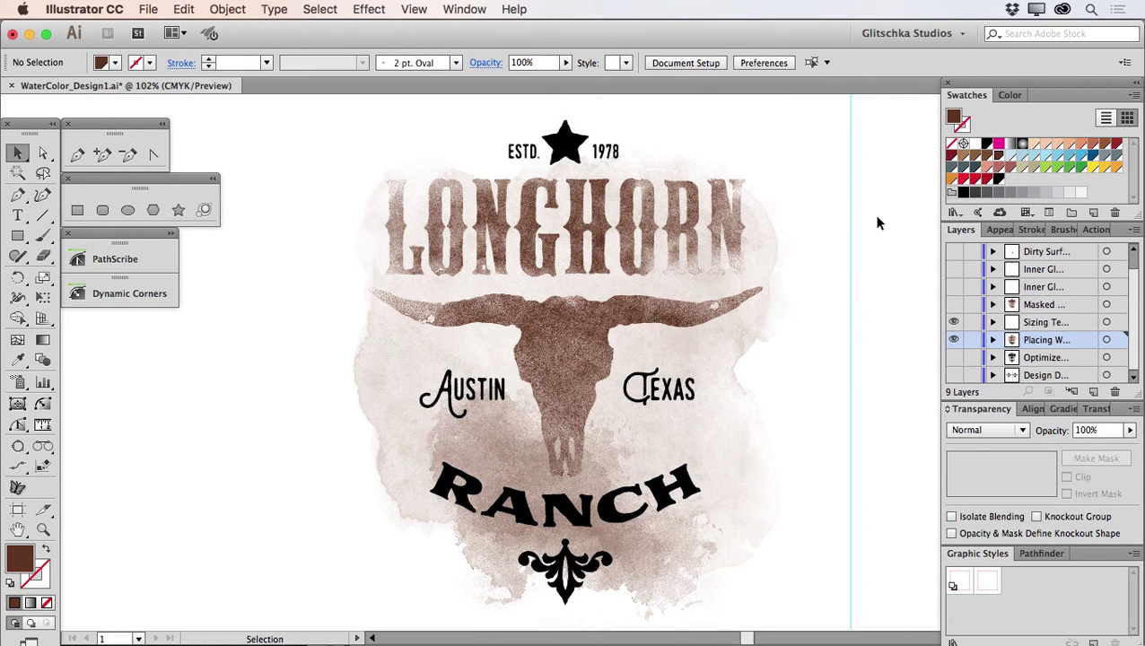
Show the Masked ... layer in place of the Placing W... layer and inspect the watercolor edge beside the LONGHORN lettering.
click(954, 304)
click(954, 339)
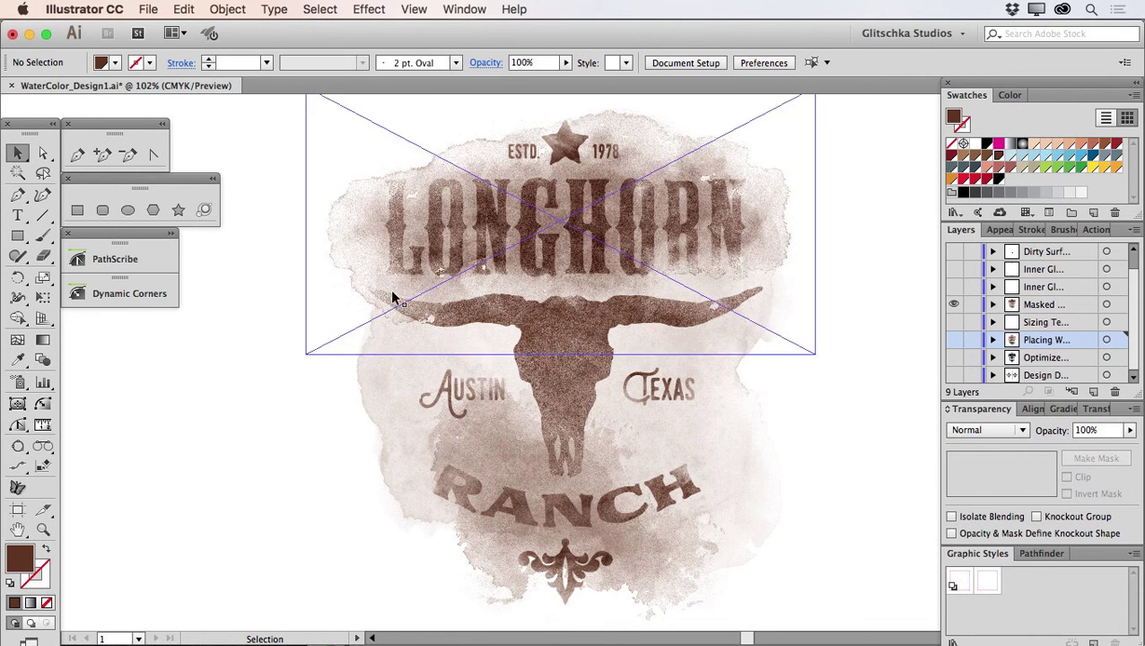
click(43, 531)
drag(284, 159, 423, 259)
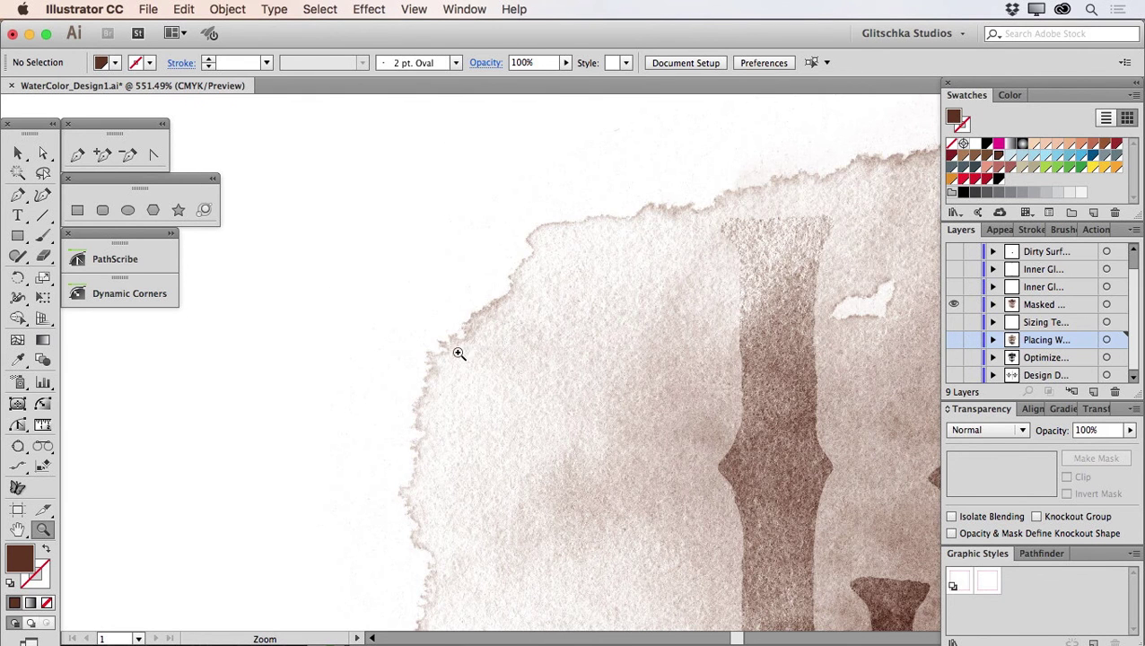
key(v)
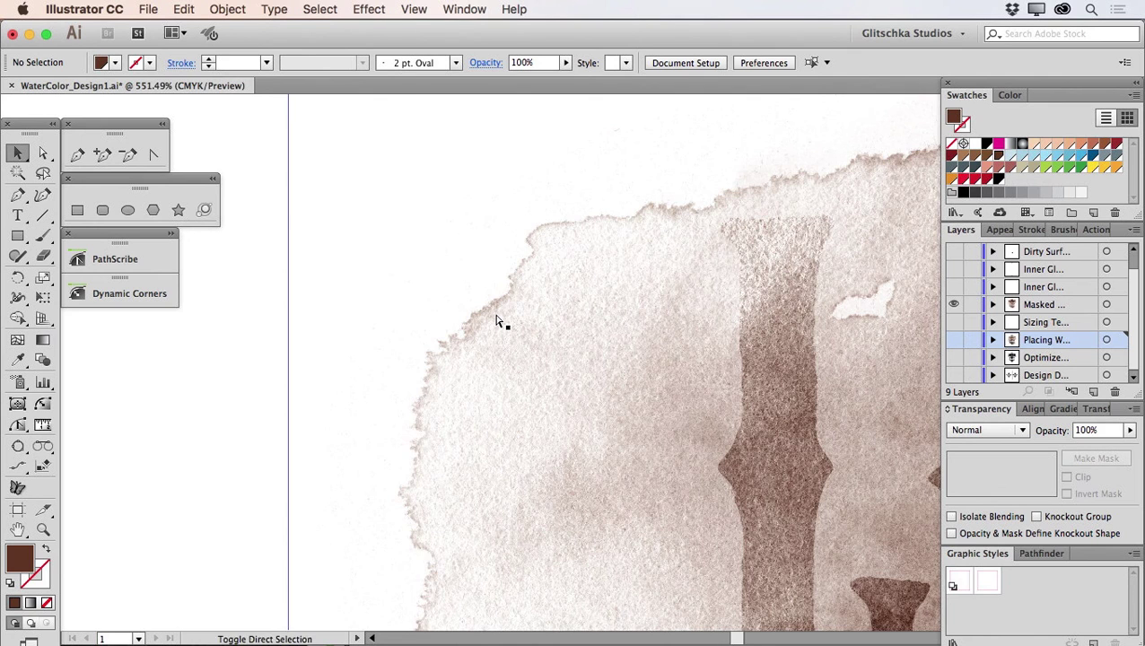
key(super+0)
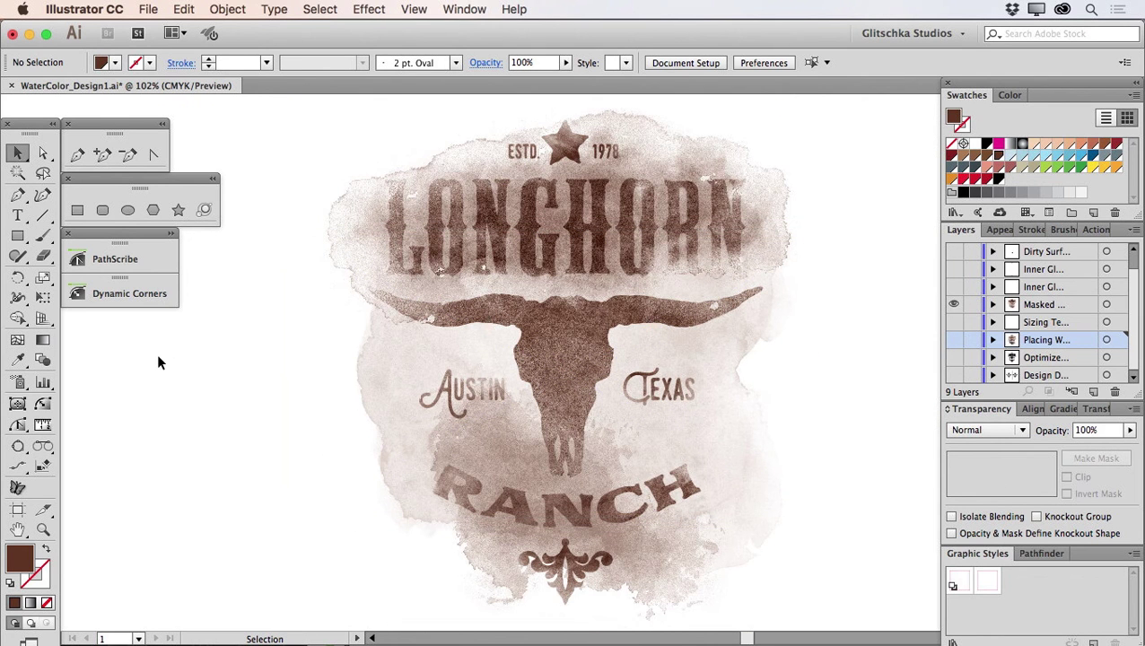
Show the lower Inner Gl... layer and start an Illustrator Inner Glow effect on its white compound path in Multiply mode.
click(954, 287)
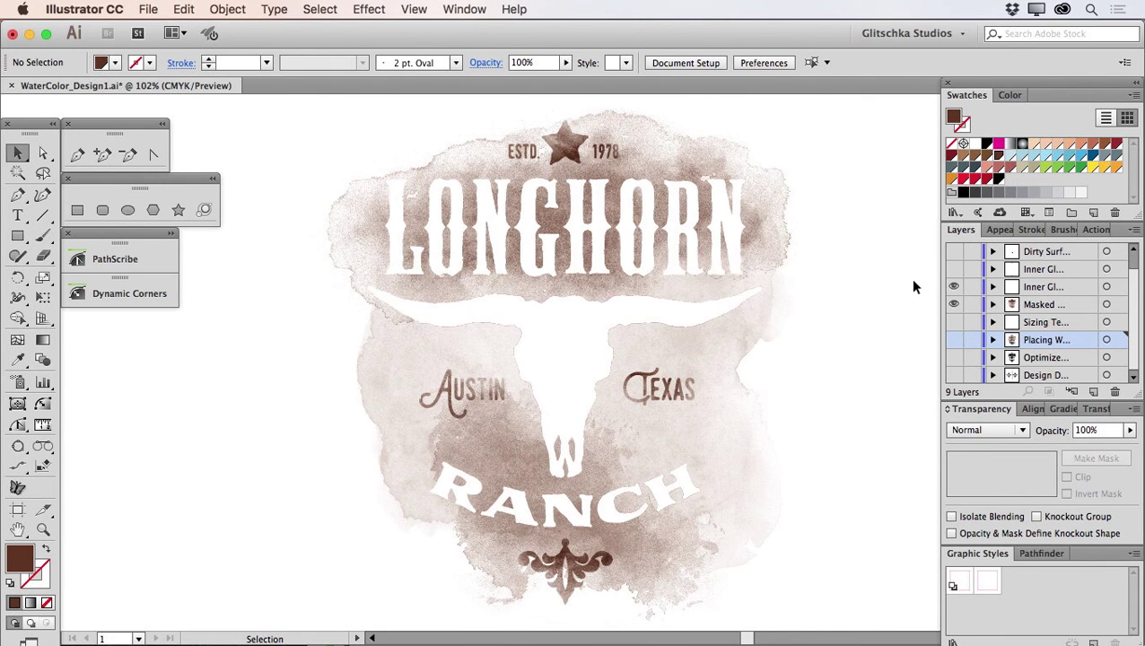
click(636, 312)
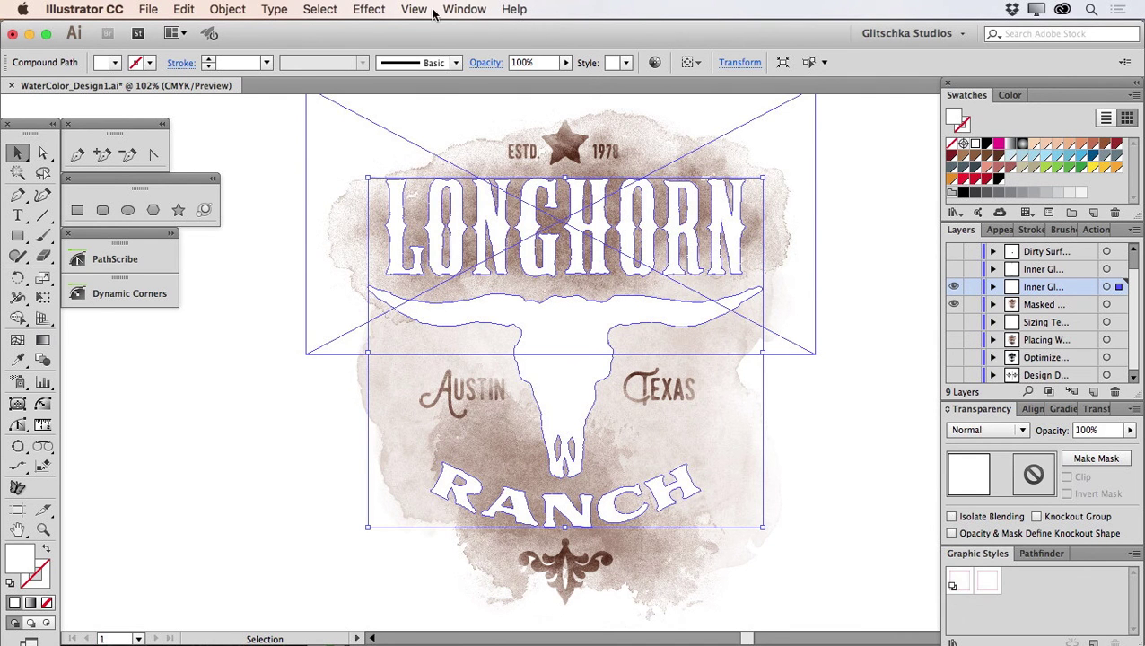
click(365, 9)
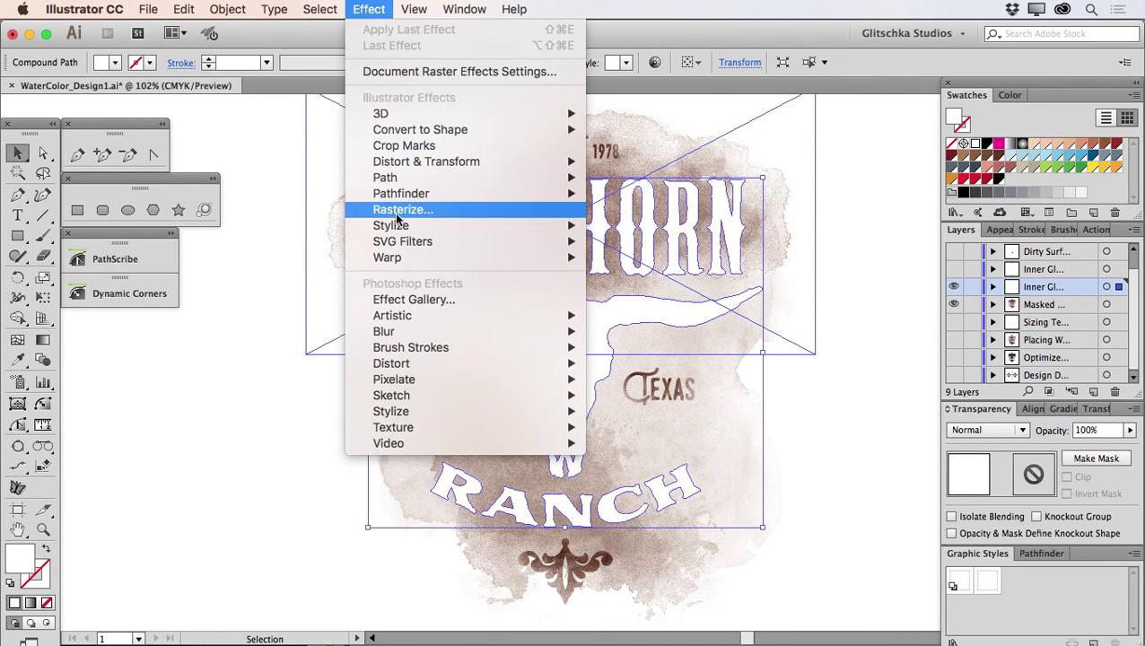
mouse_move(398, 225)
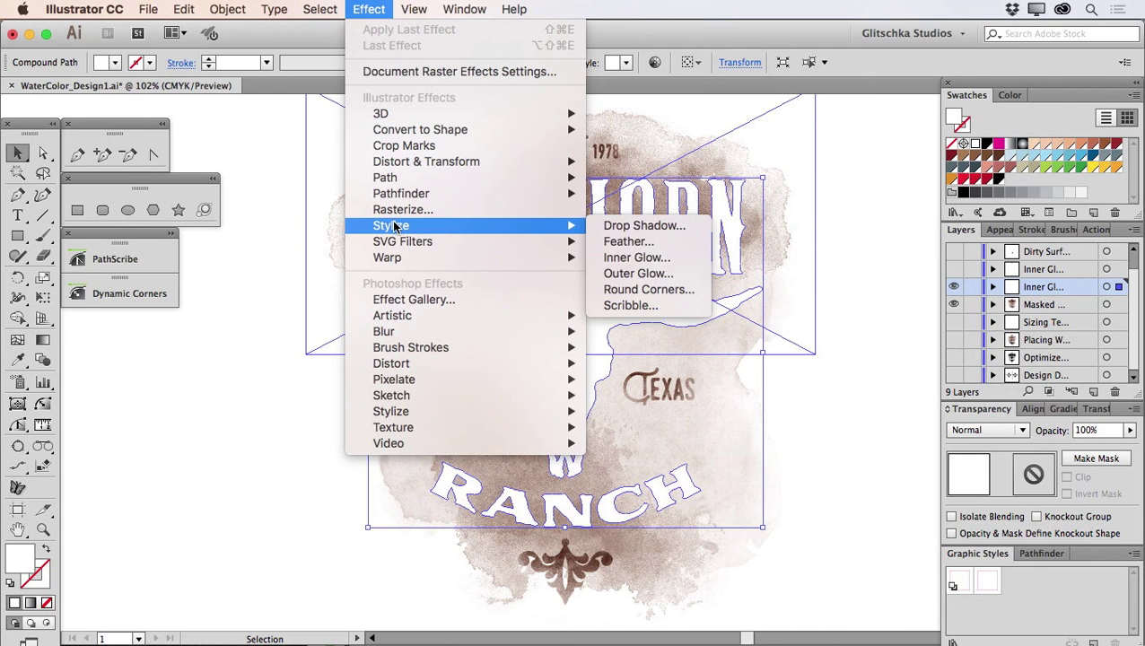
click(632, 258)
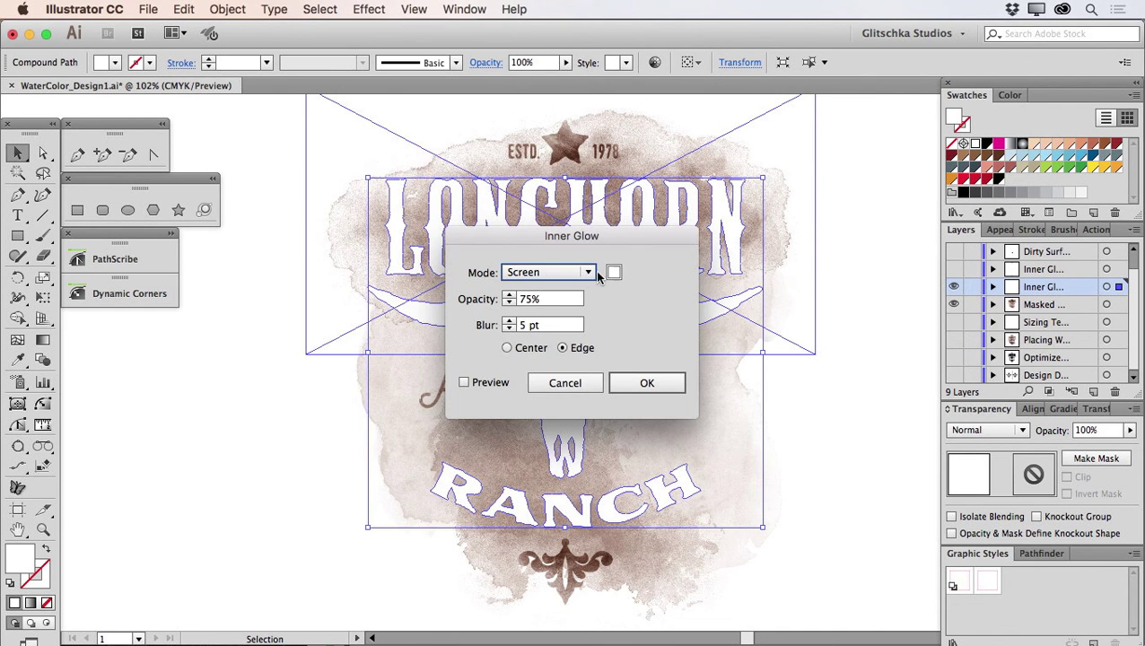
click(552, 272)
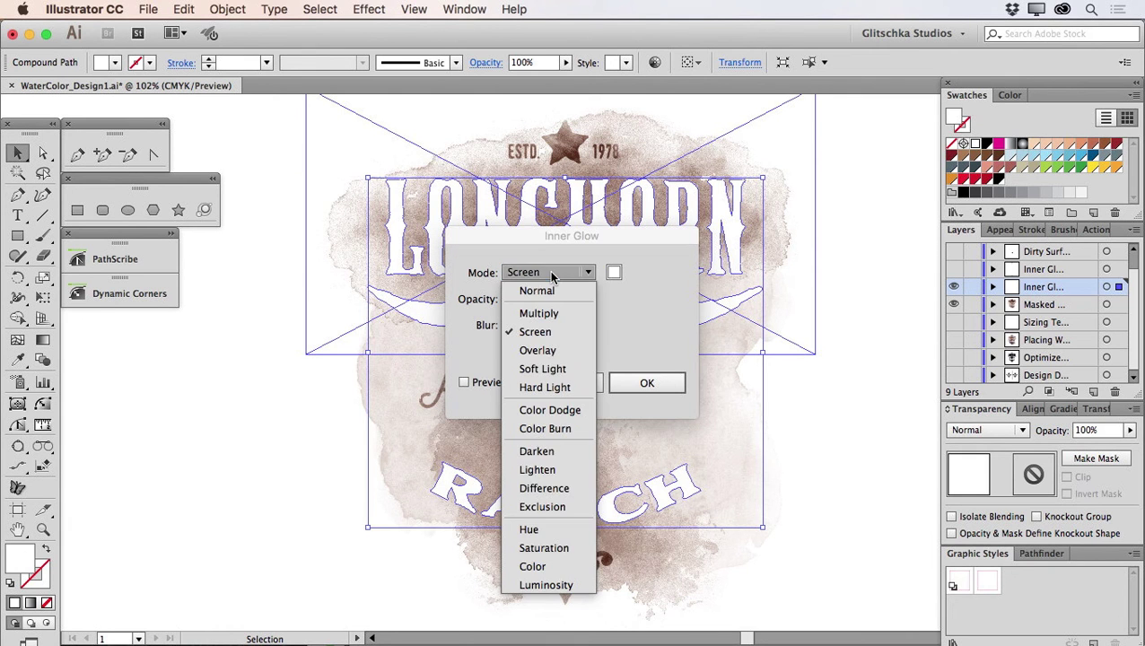
click(554, 289)
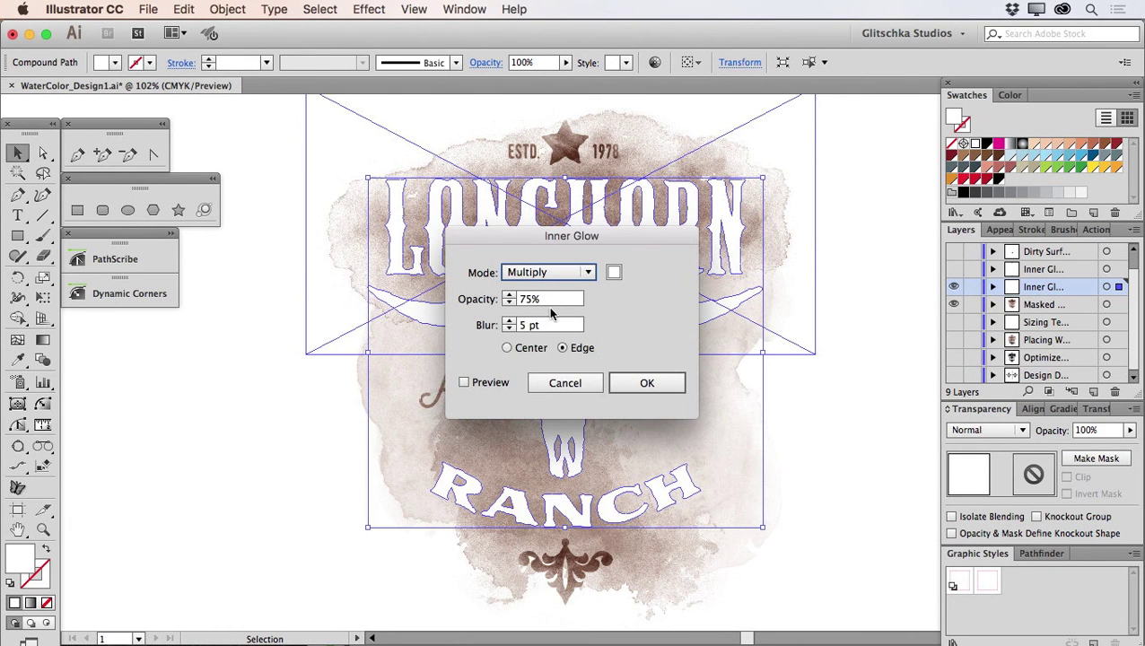
Set the inner glow's color to the dark brown swatch.
click(615, 275)
click(761, 274)
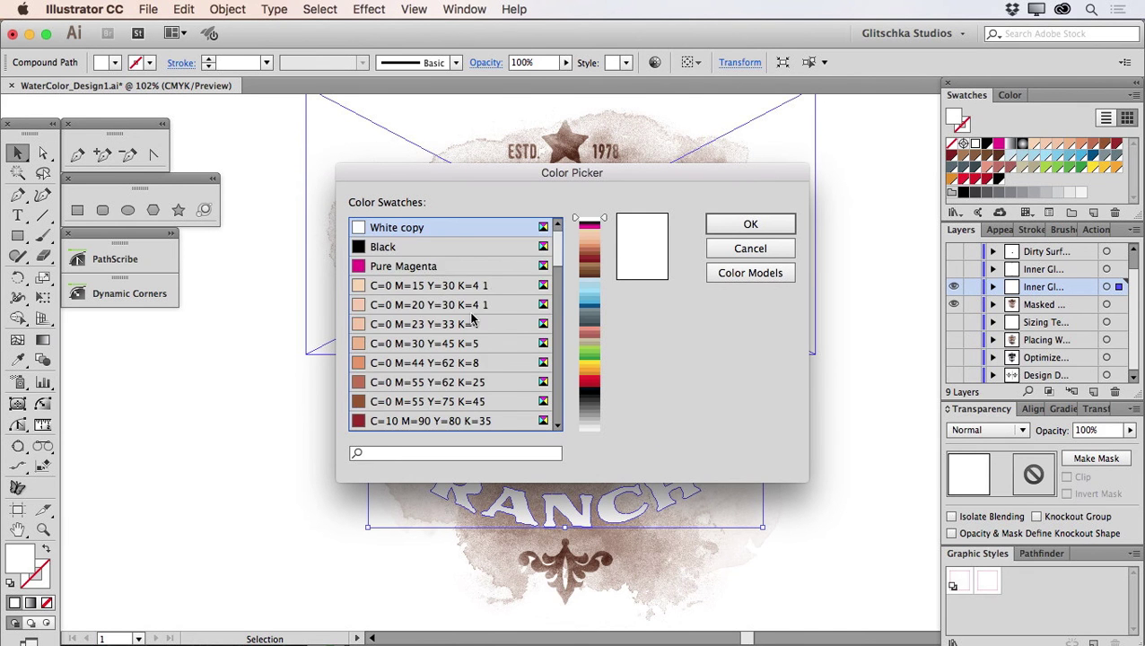
scroll(471, 319, down, 5)
scroll(473, 320, up, 1)
click(408, 247)
click(748, 228)
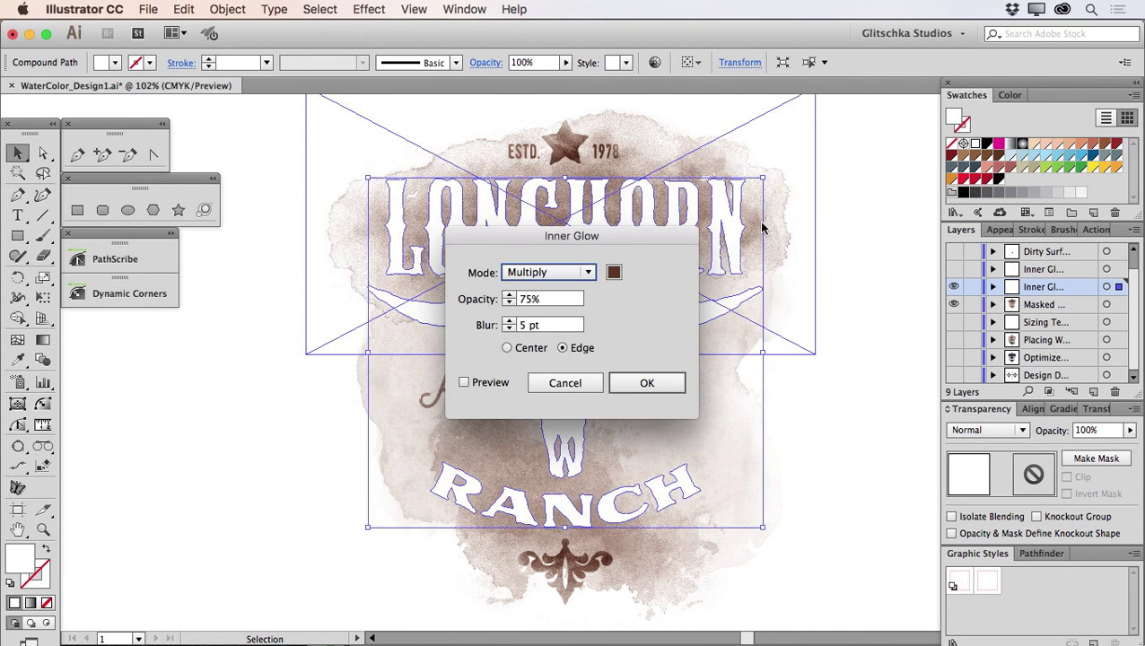
Set the inner glow's opacity to 100% and its blur to 7 pt, and preview it on the artwork.
click(525, 301)
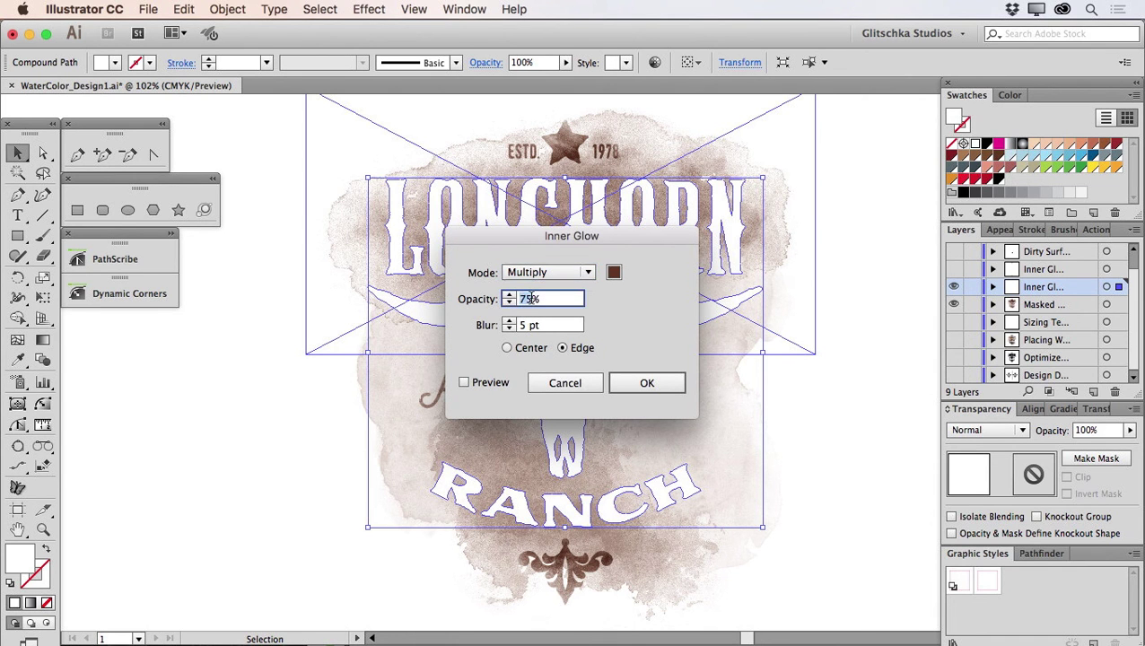
text(100)
double_click(523, 325)
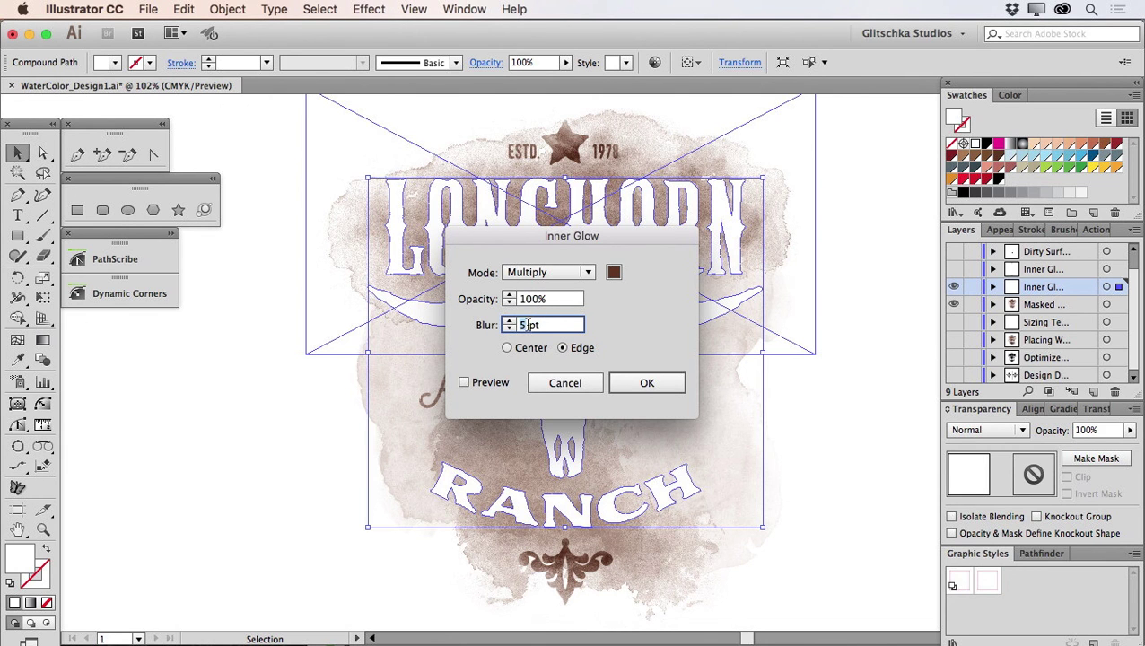
text(7)
click(484, 384)
drag(502, 238, 724, 292)
Reduce the inner glow's blur to 5 pt and apply the effect.
double_click(731, 378)
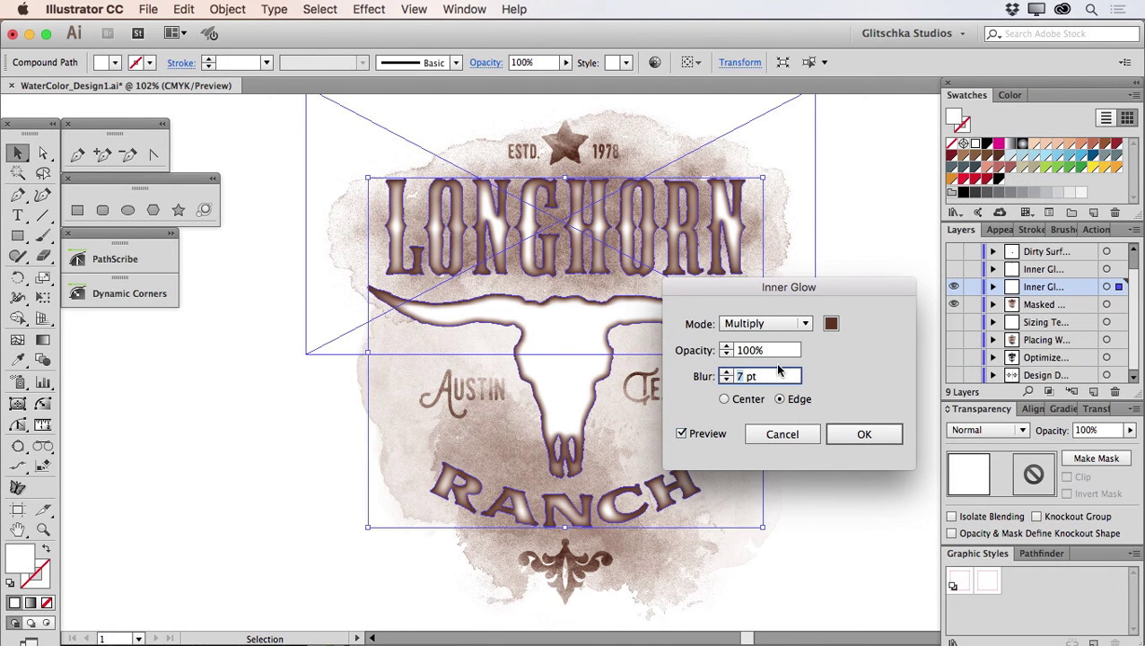
text(5)
click(695, 436)
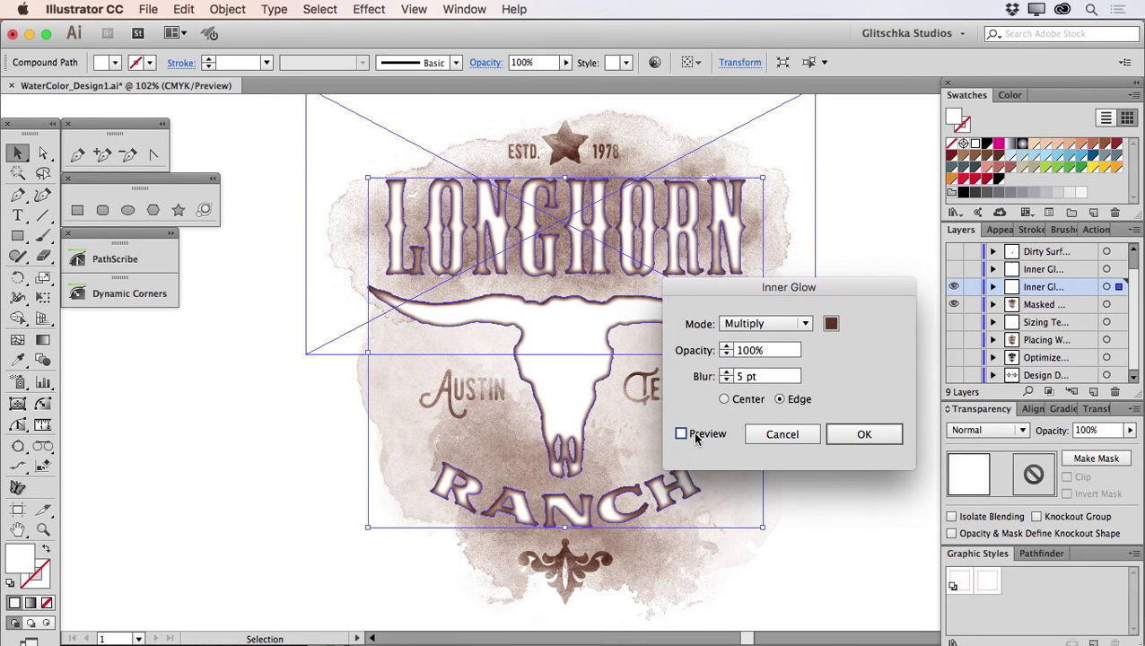
click(857, 436)
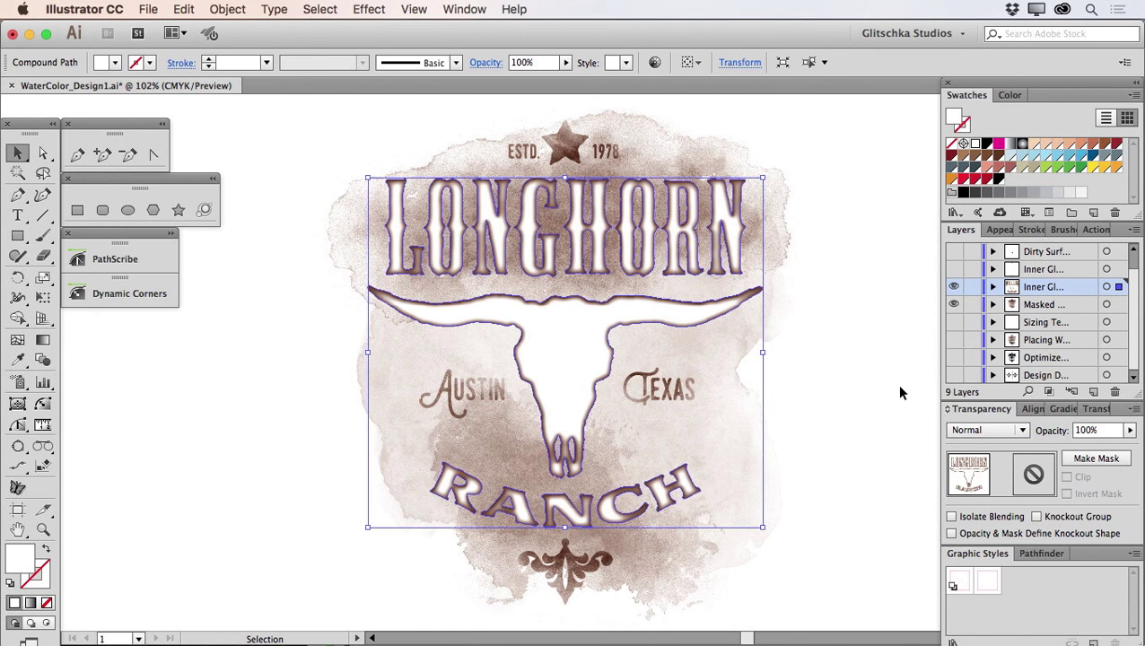
Set the glowing compound path's blending mode to Multiply and its opacity to 40%.
click(980, 431)
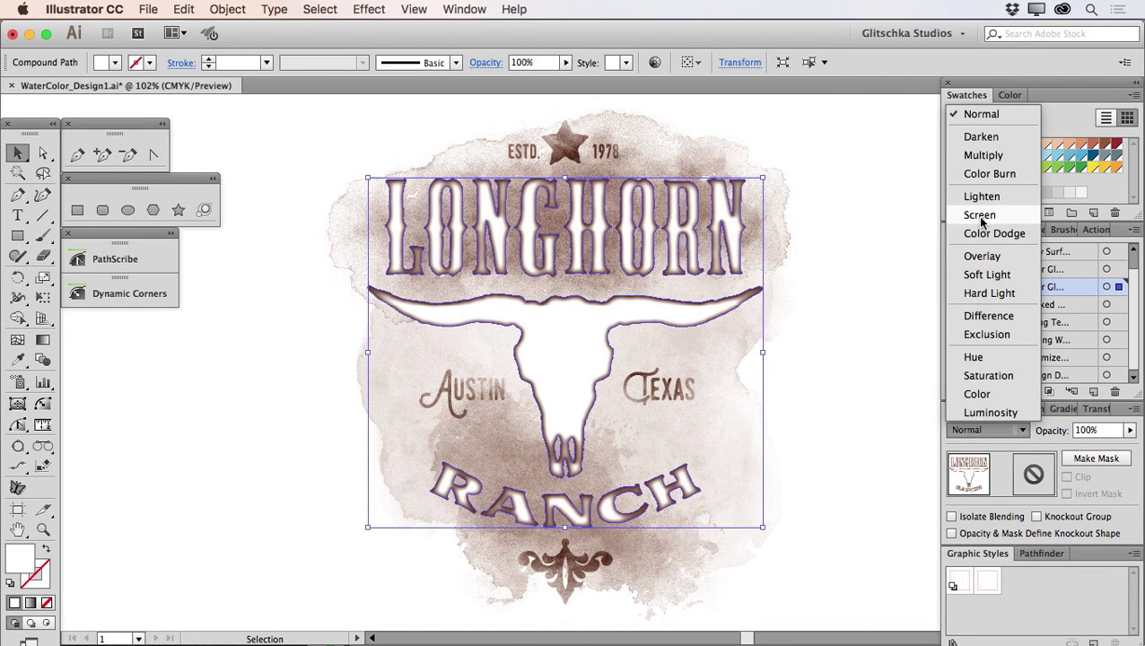
click(986, 158)
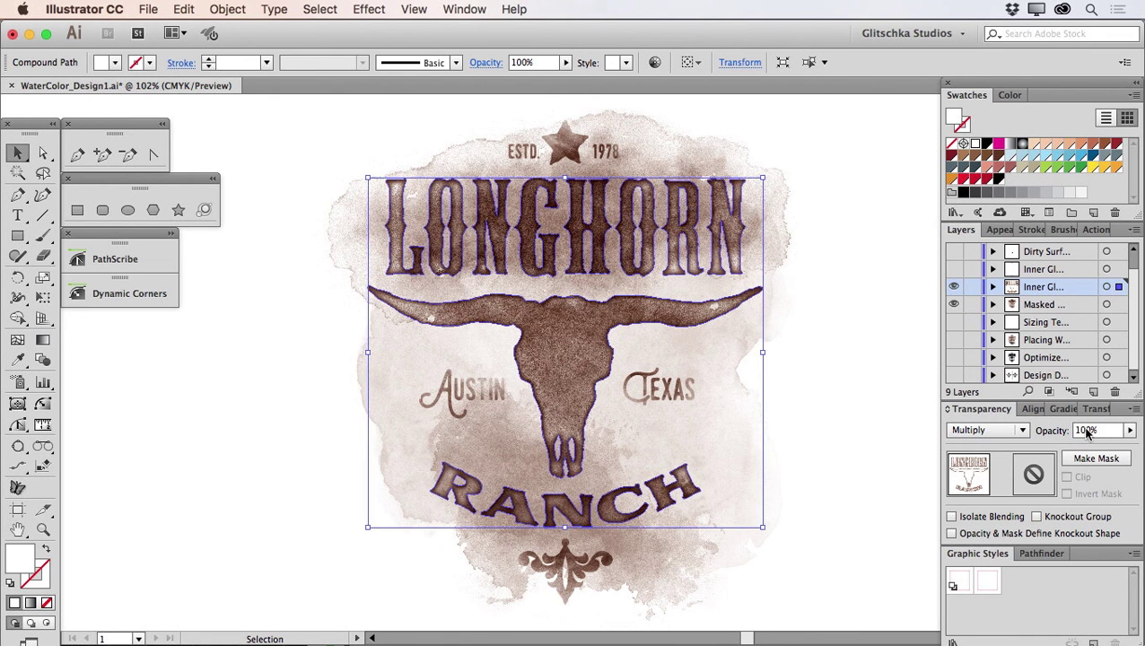
drag(1089, 431, 1066, 432)
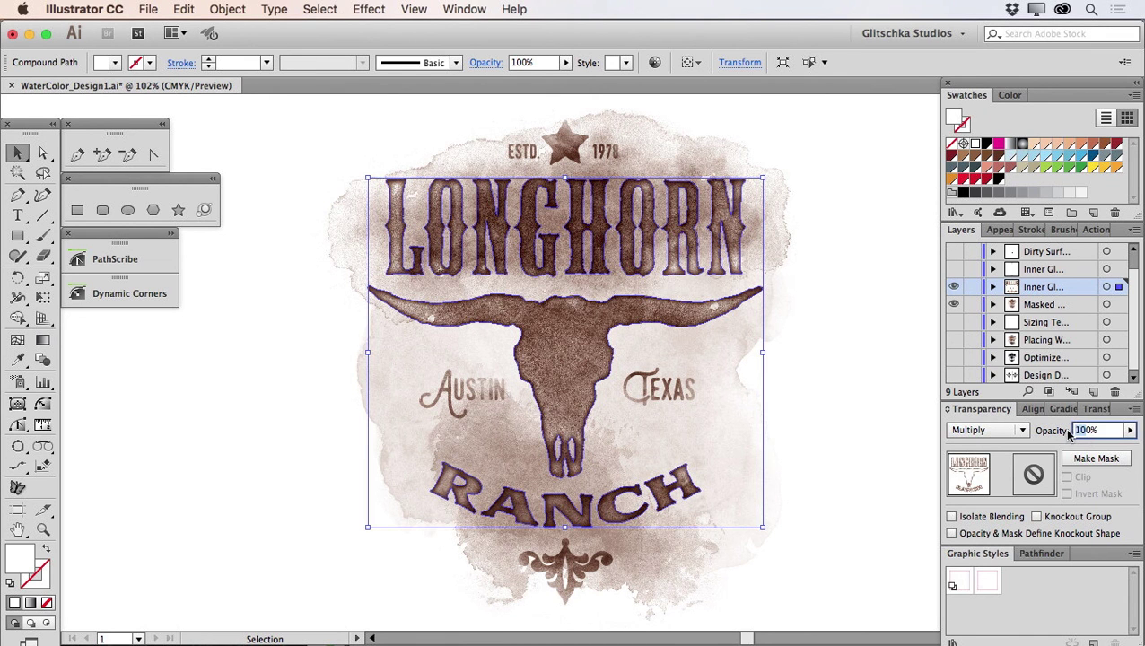
text(40)
key(Return)
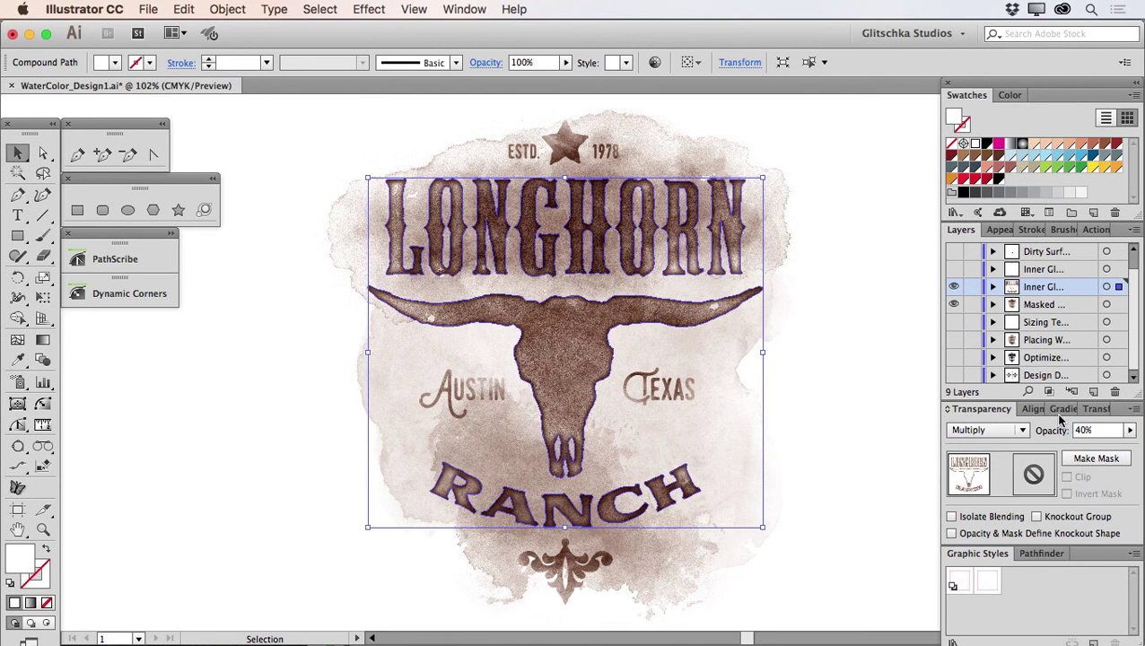
Compare the LONGHORN lettering up close with the lower Inner Gl... layer hidden and shown.
click(241, 254)
click(43, 528)
drag(331, 165, 543, 298)
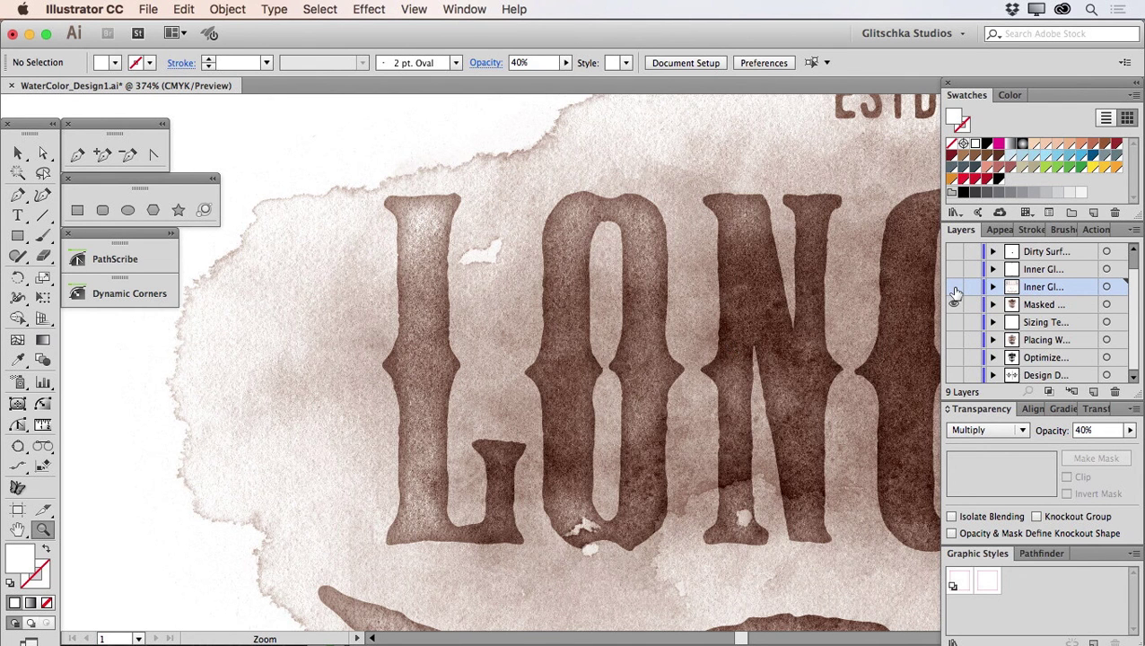
click(954, 287)
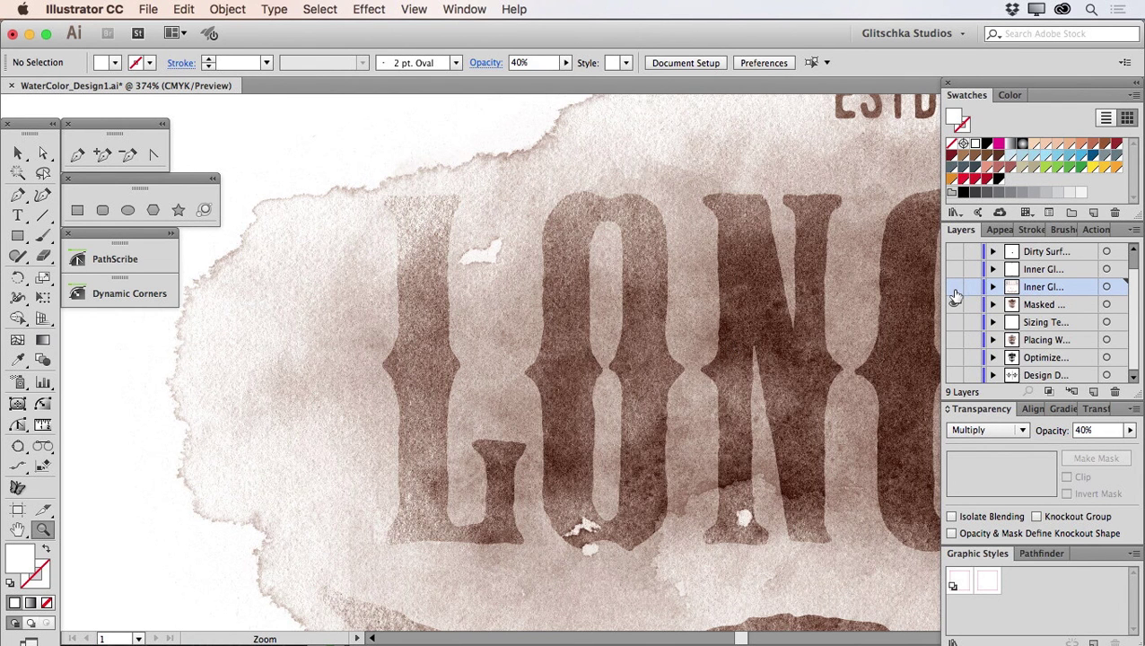
click(954, 287)
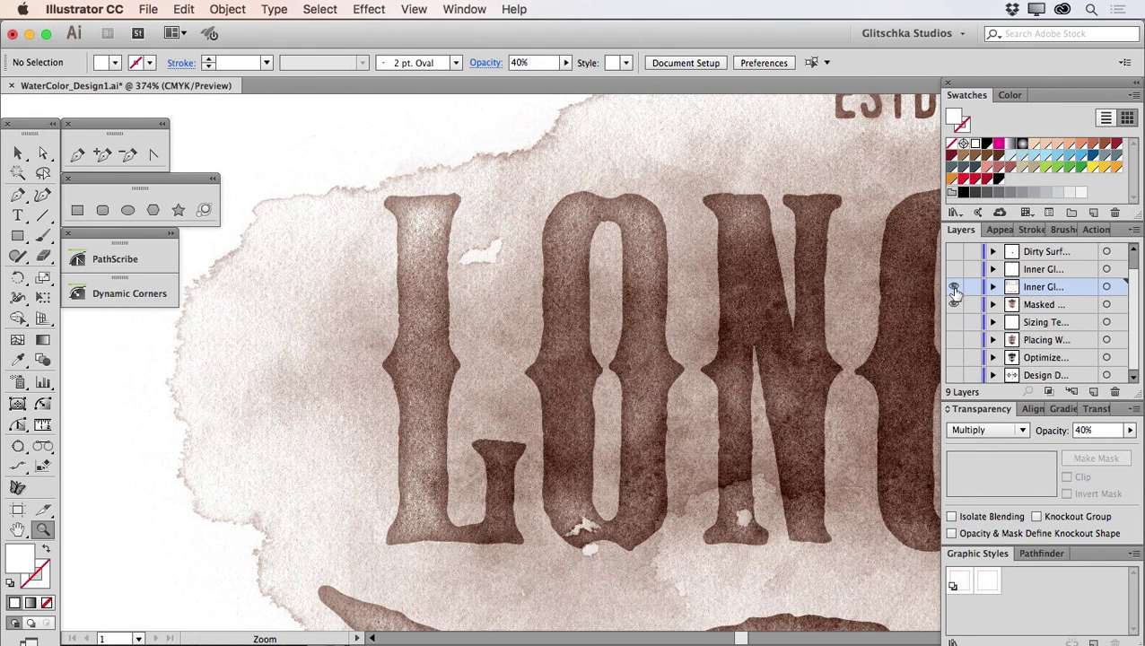
Show the upper Inner Gl... layer and check its effect on the star and the ESTD. 1978 text.
drag(880, 178, 467, 392)
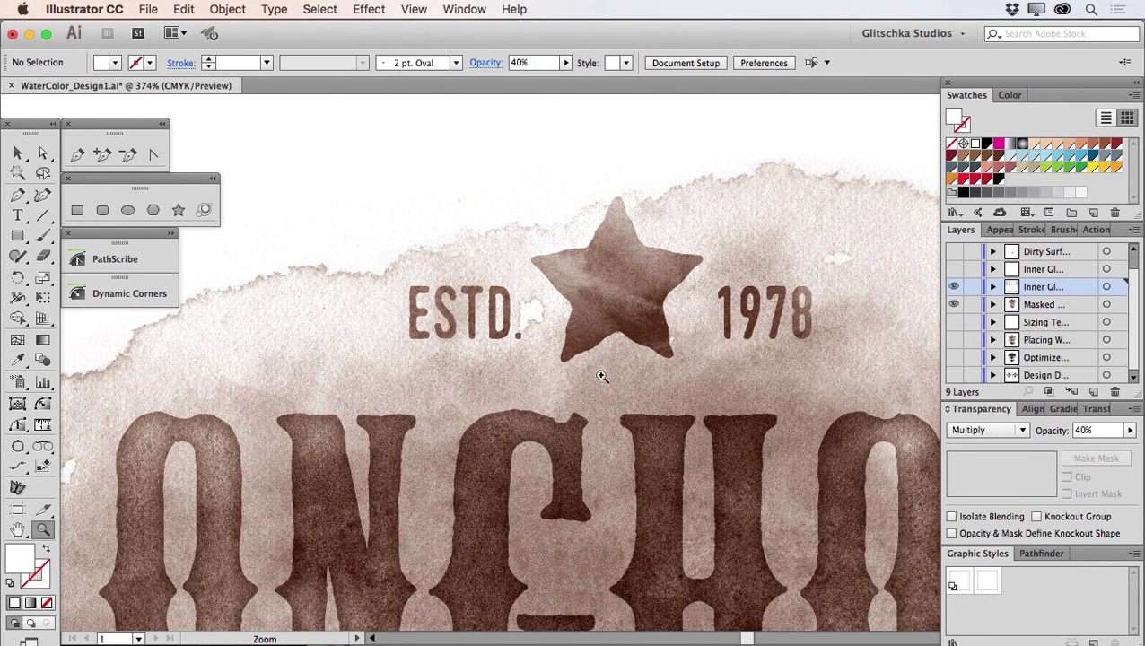
click(954, 270)
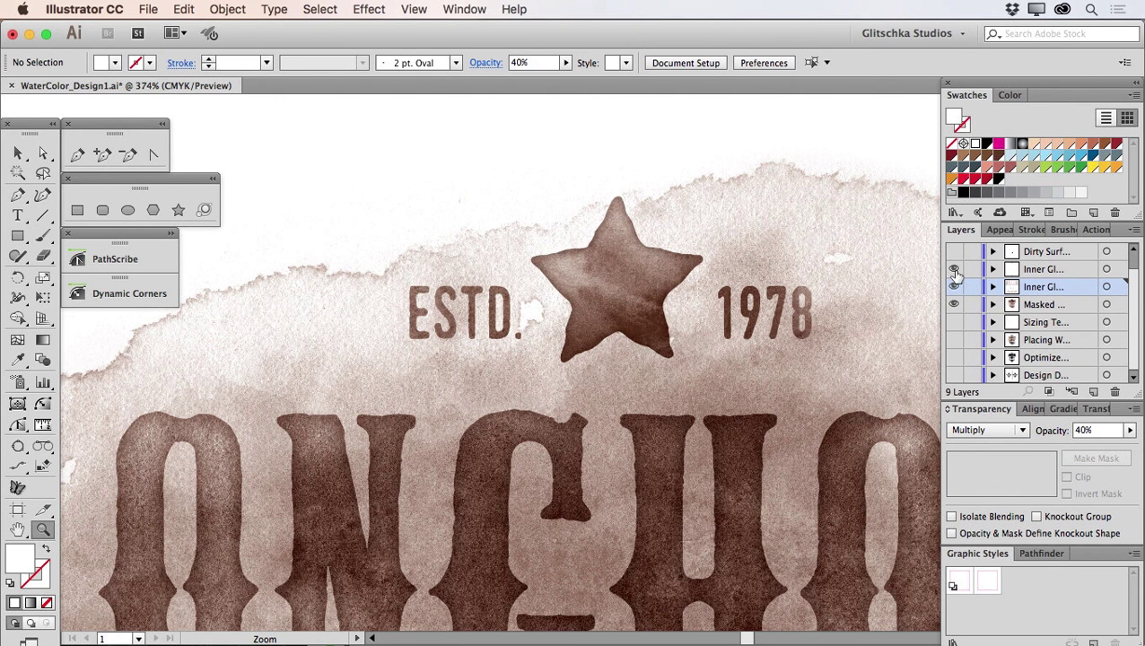
click(954, 285)
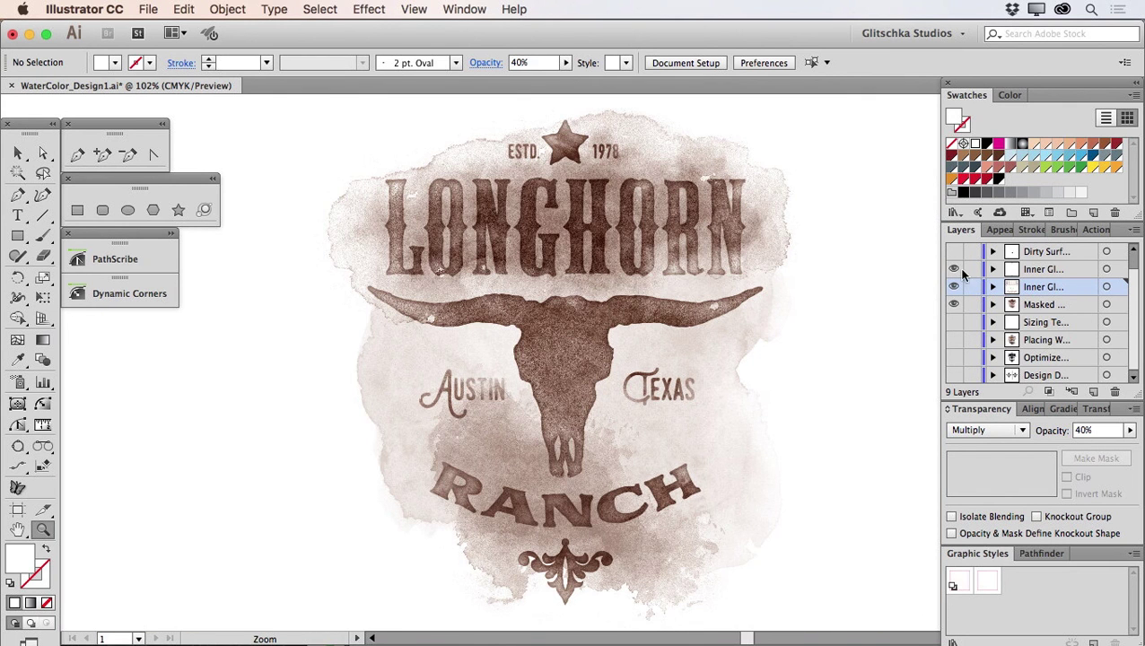
Show the Dirty Surf... layer, select its Film_Crud.tif bitmap and fill it with dark brown.
scroll(990, 269, up, 1)
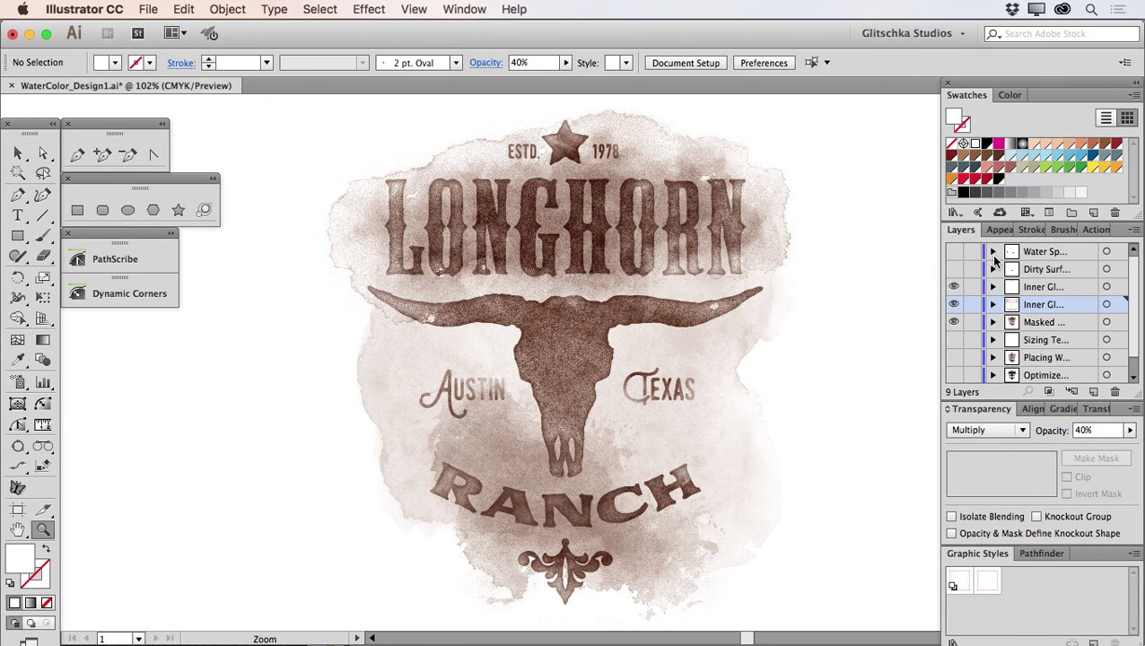
click(955, 271)
key(v)
drag(923, 279, 348, 311)
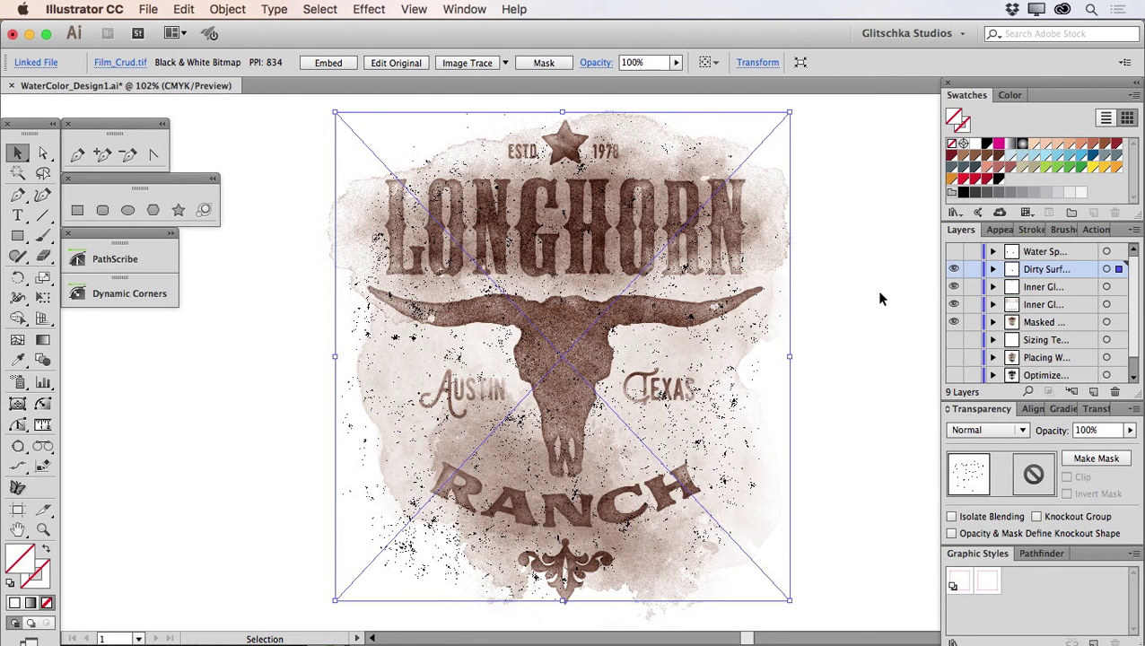
click(998, 155)
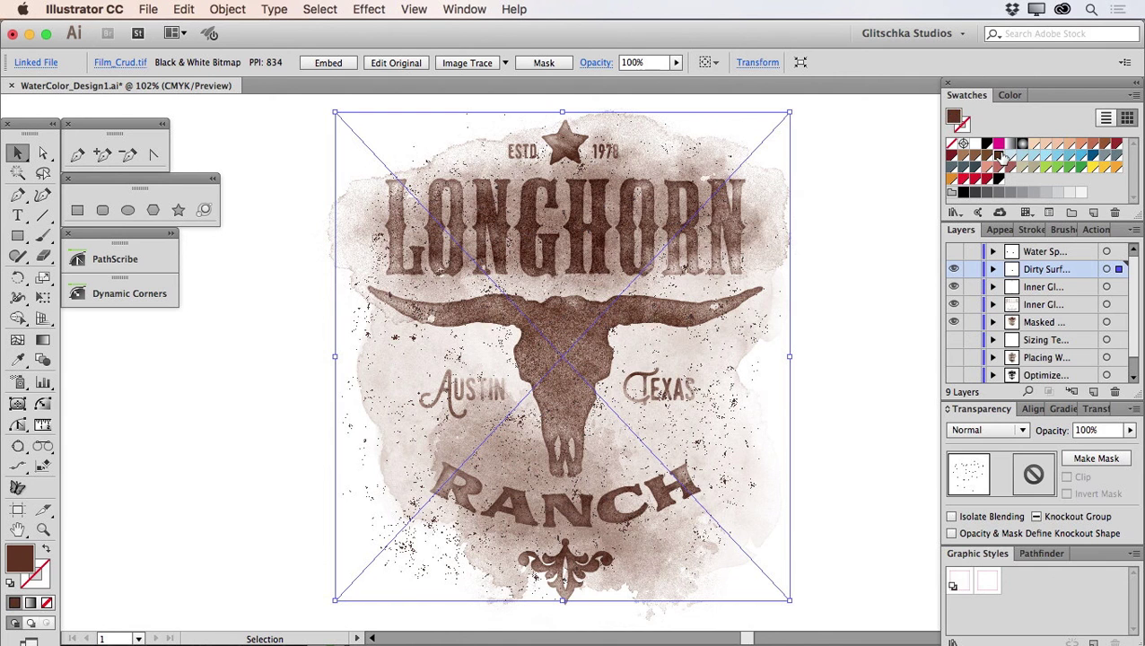
Set the Film_Crud.tif bitmap's blending mode to Multiply and its opacity to 20%, then deselect it.
click(987, 430)
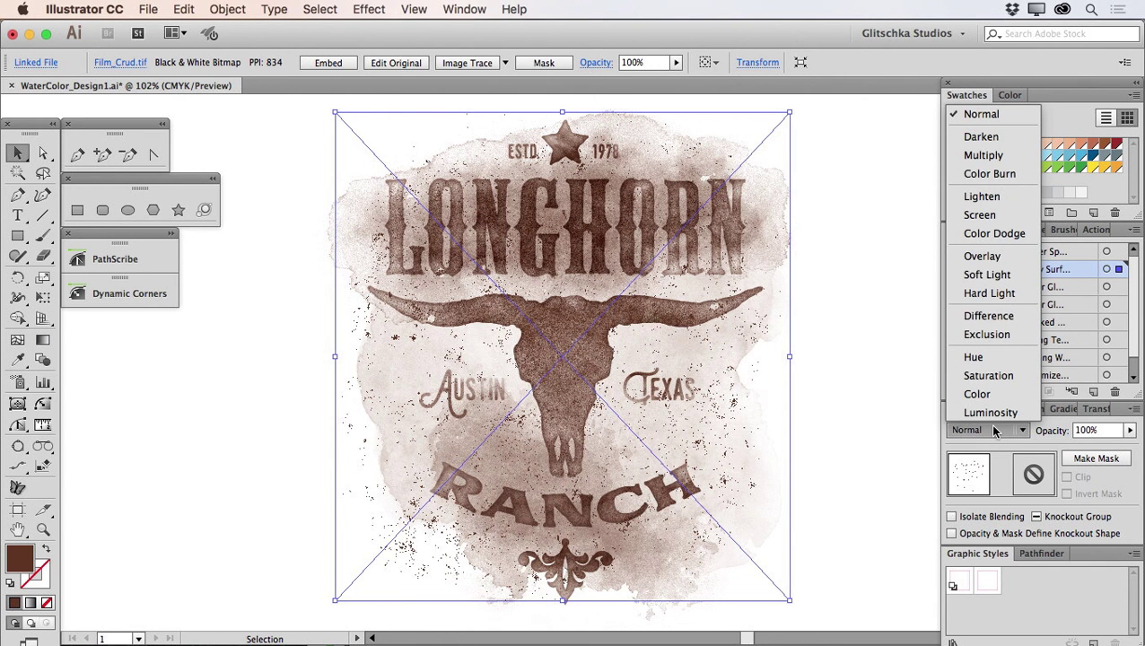
click(984, 155)
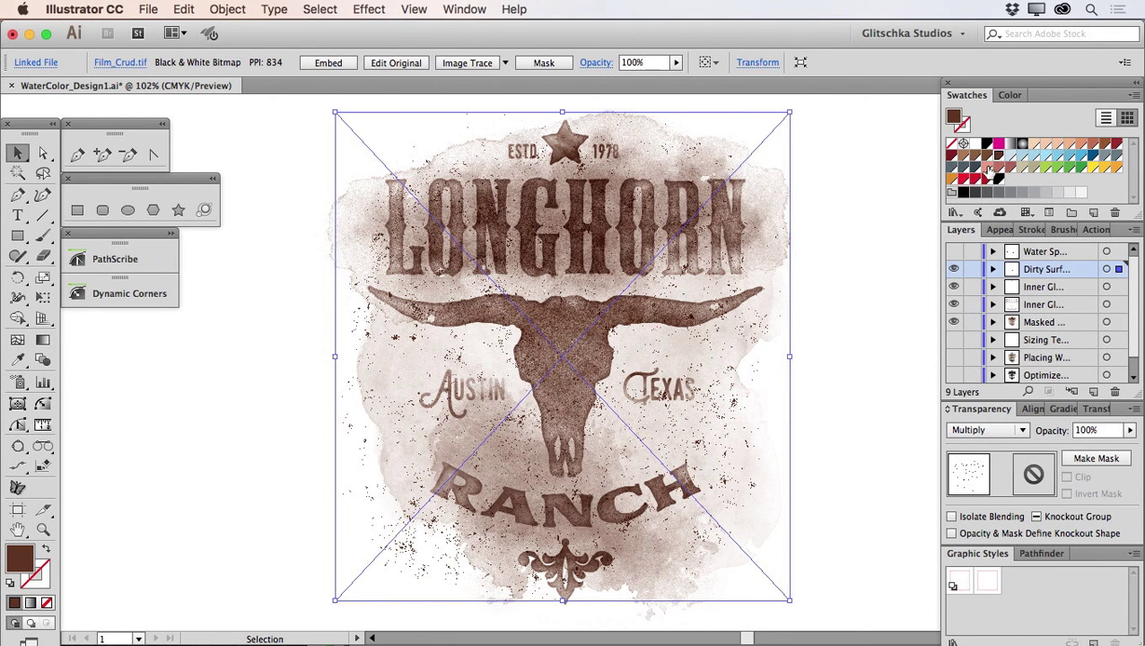
double_click(1088, 433)
text(20)
key(Return)
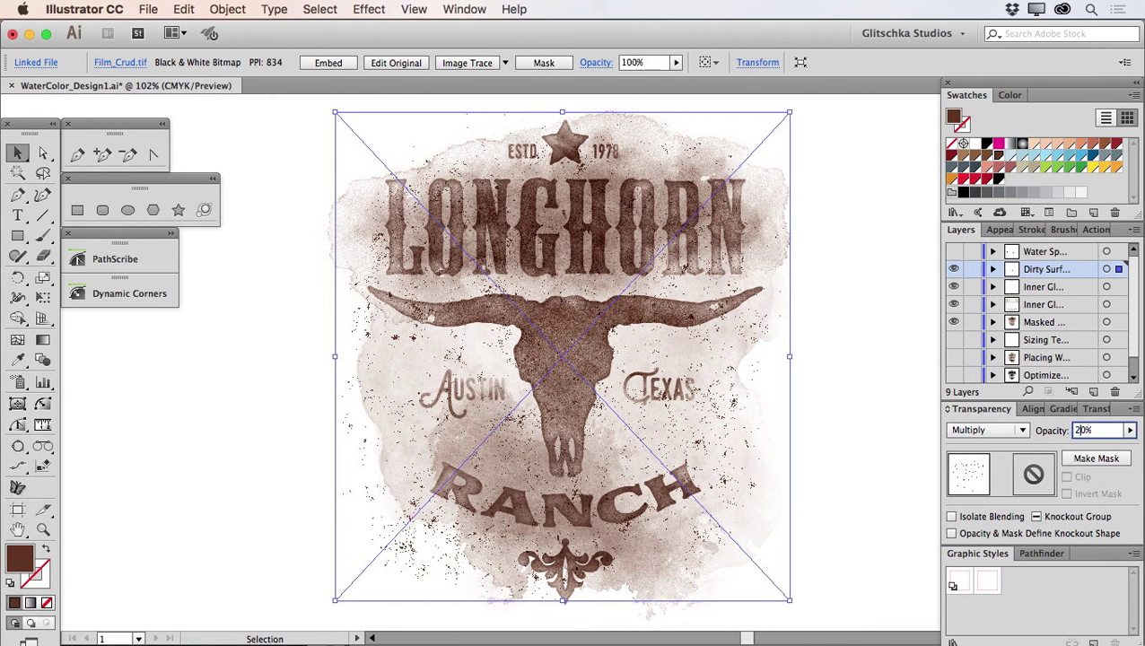
click(884, 363)
Examine the faint dirt speckles up close around the skull, its horn and the AUSTIN lettering.
click(50, 528)
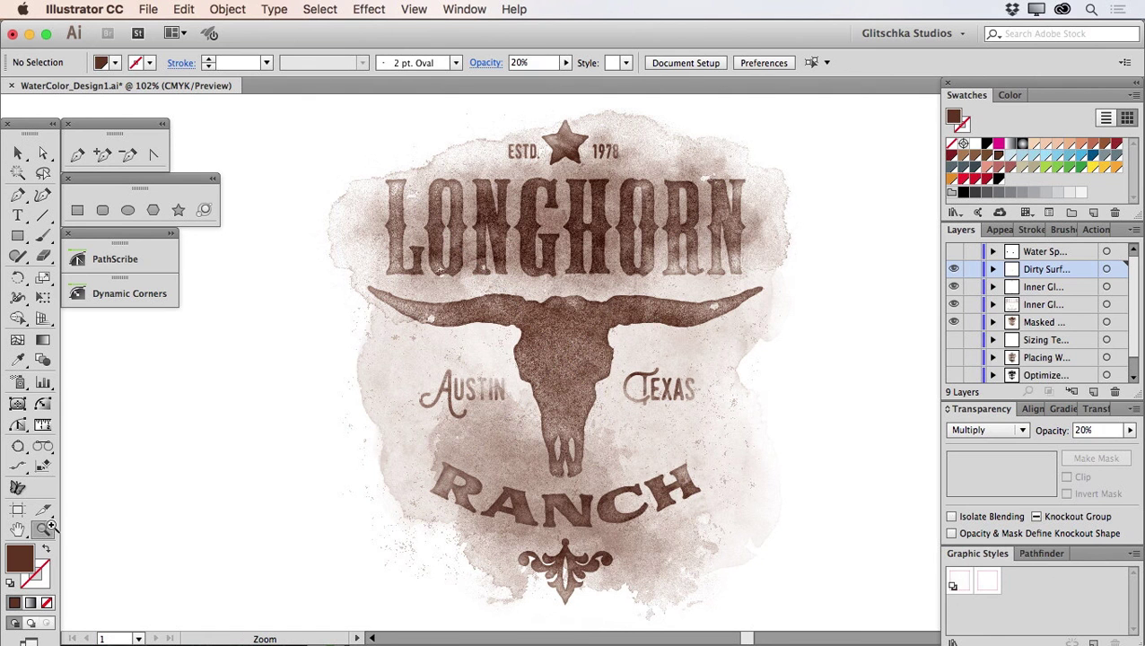
drag(357, 265, 637, 469)
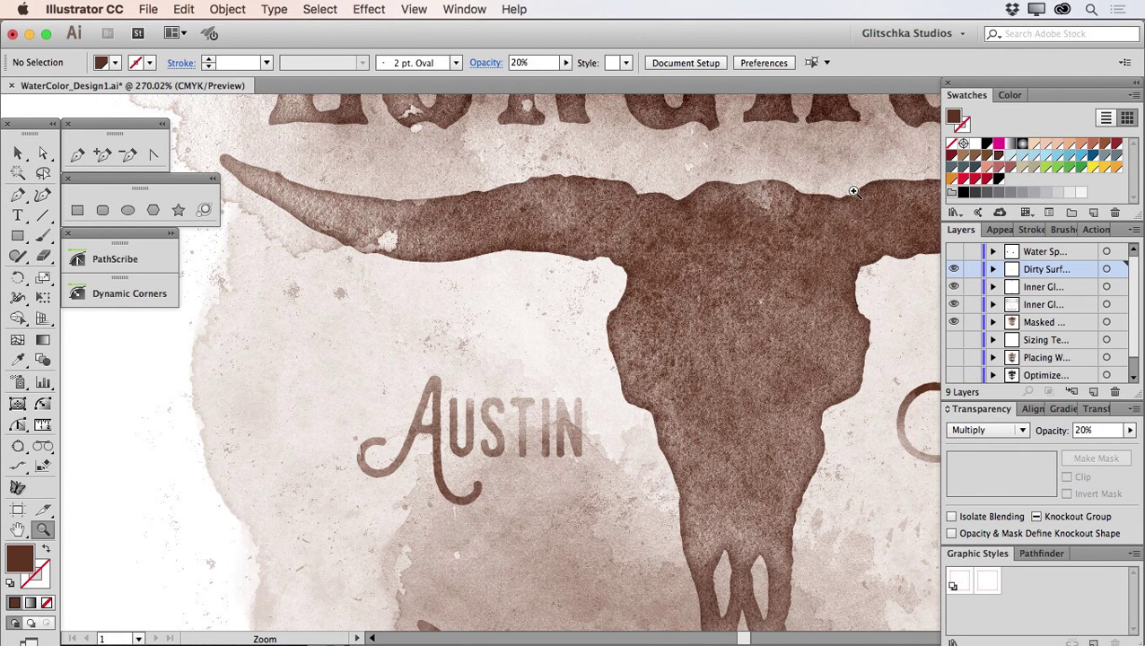
key(super+0)
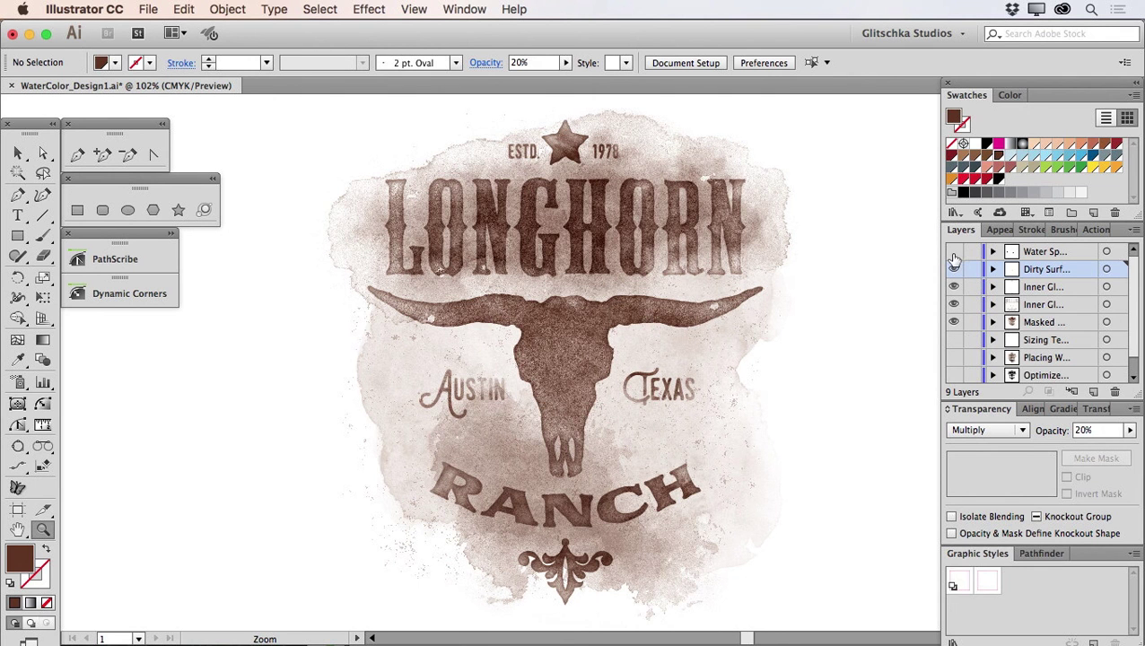
Show the Water Sp... layer, select its Speckles.tif bitmap and fill it with white.
click(953, 268)
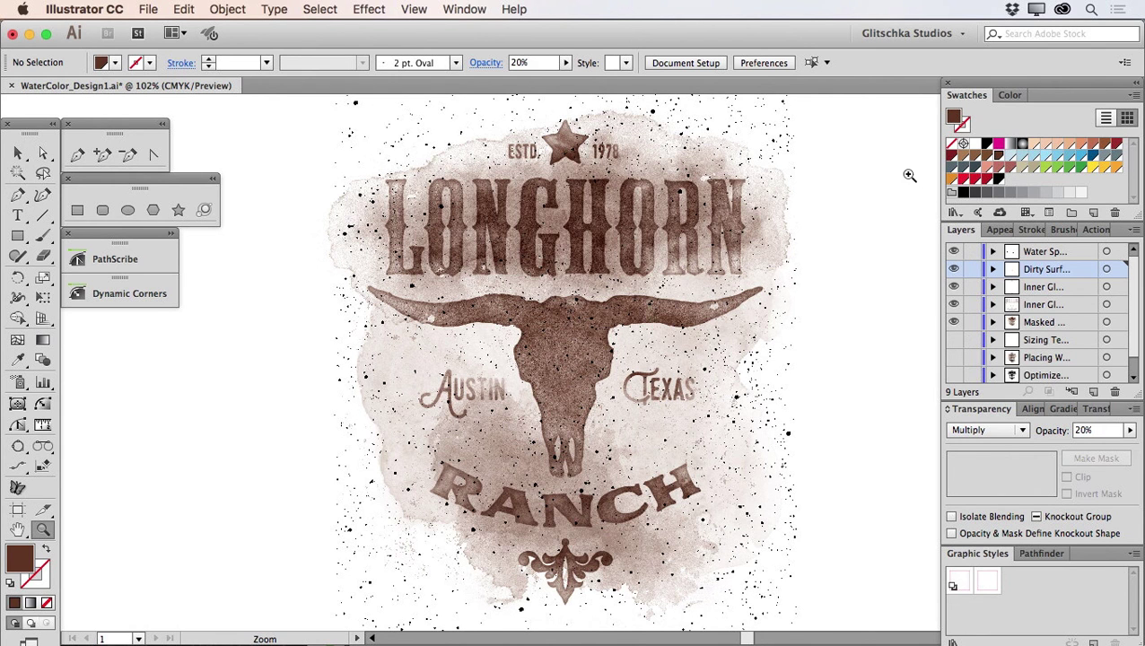
key(v)
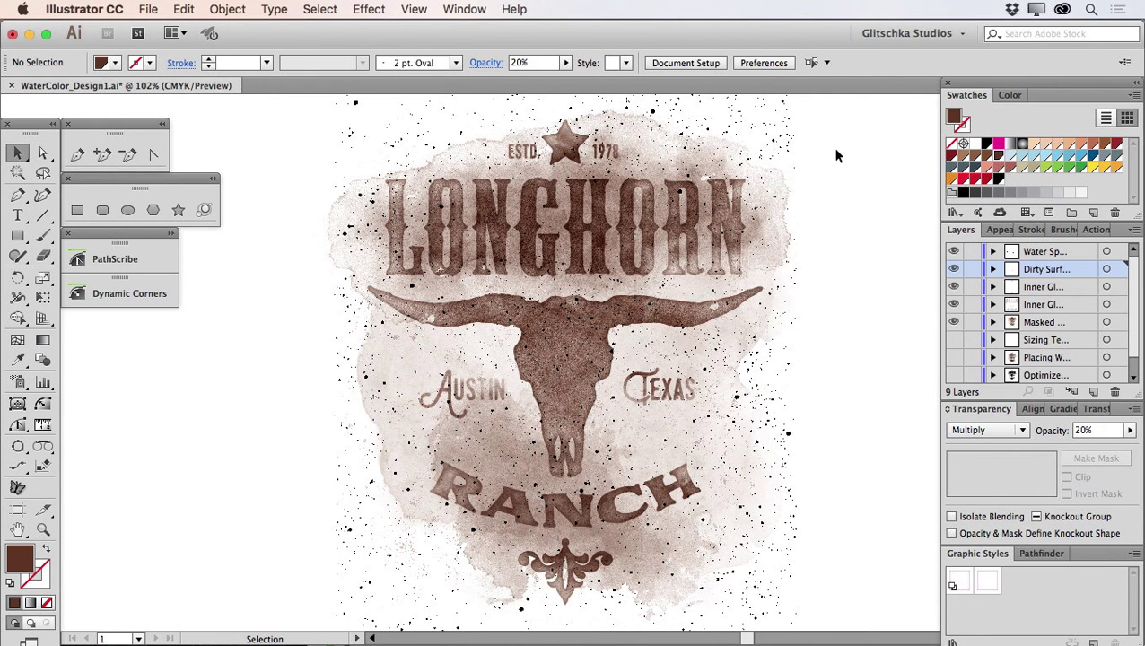
click(783, 159)
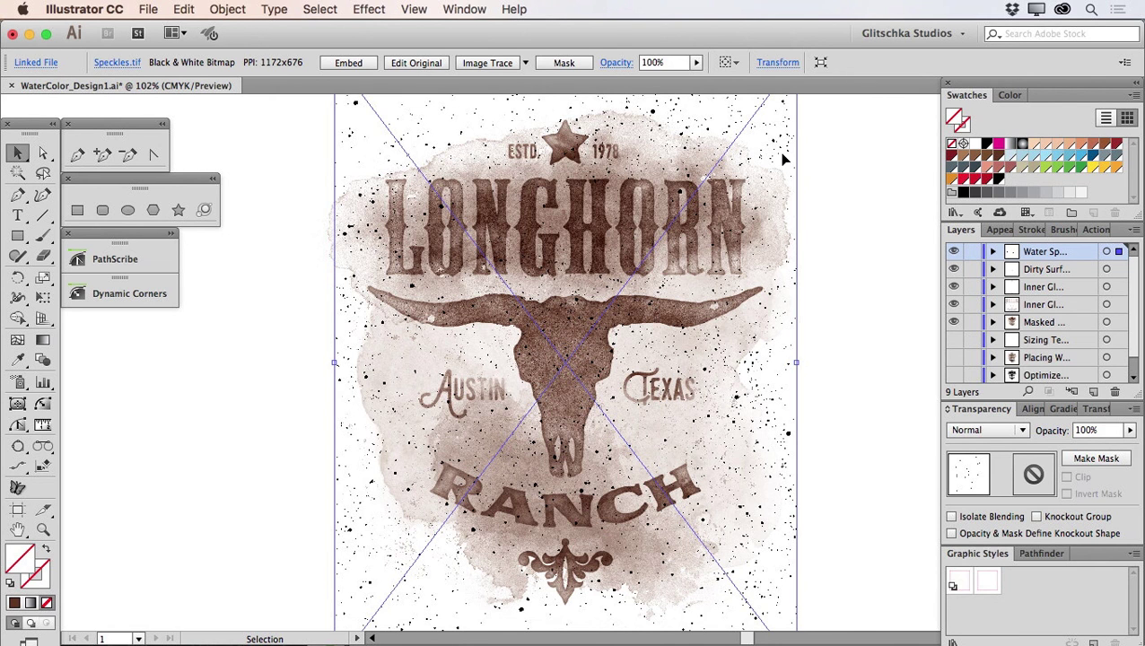
click(976, 144)
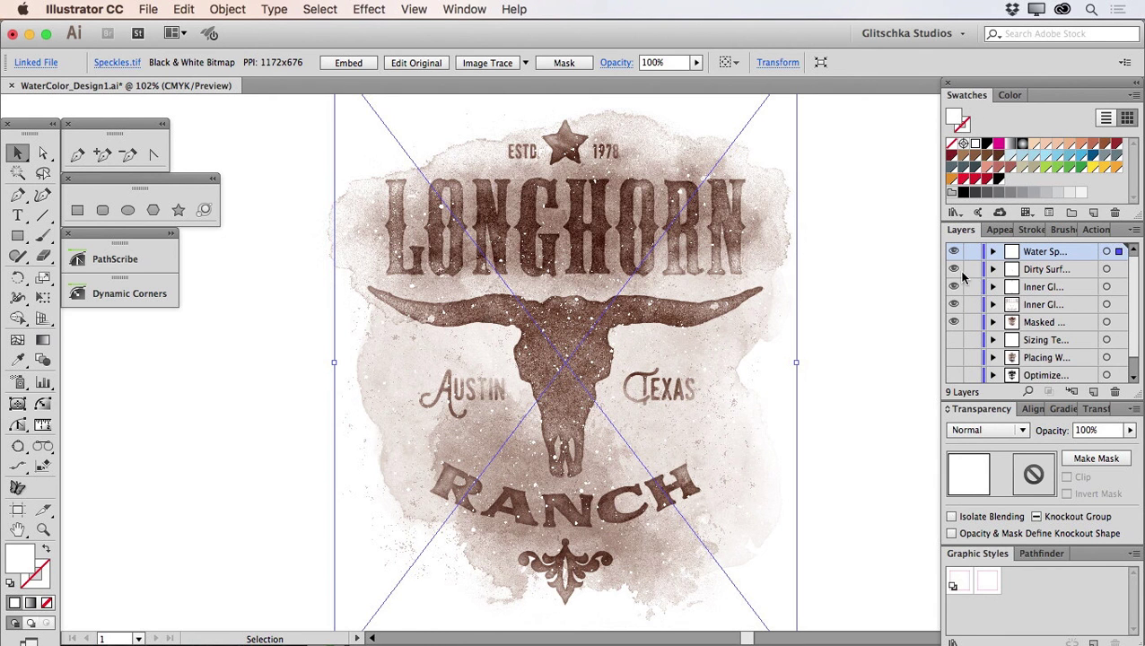
Reduce the white Speckles.tif bitmap's opacity to 45% and deselect it.
click(1088, 430)
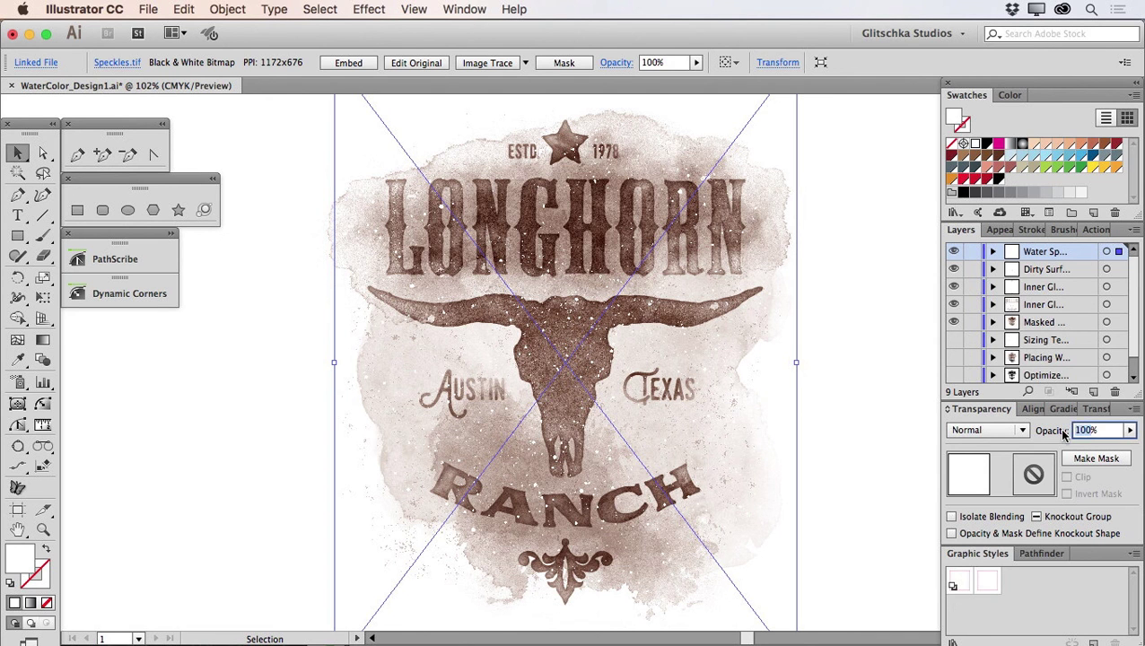
text(45)
key(Return)
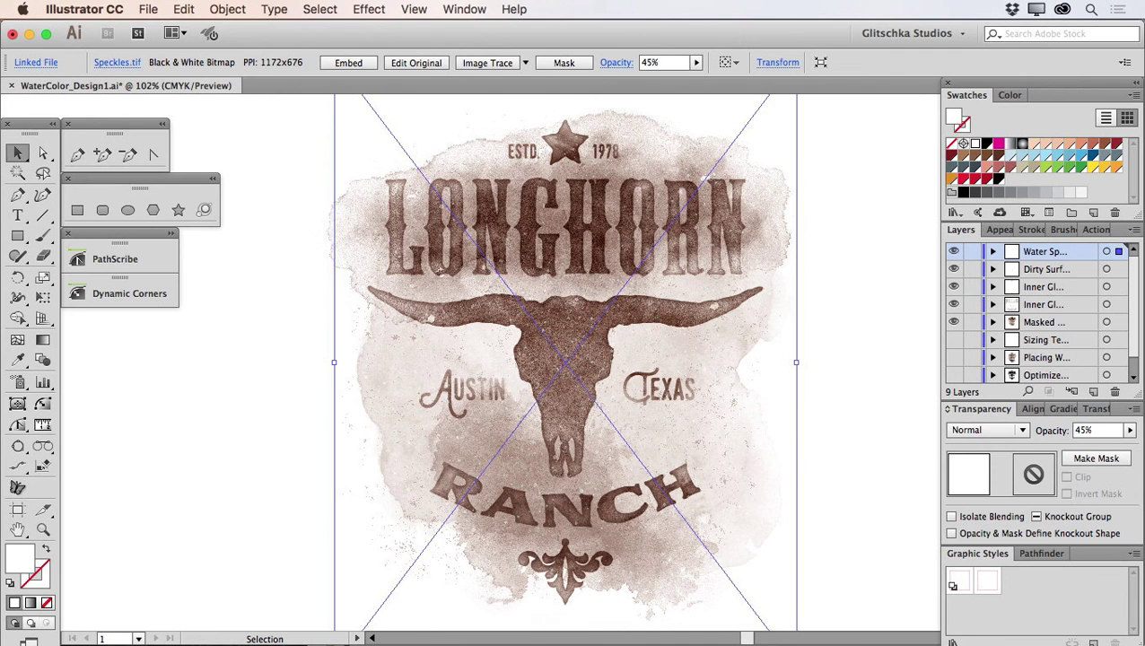
click(878, 277)
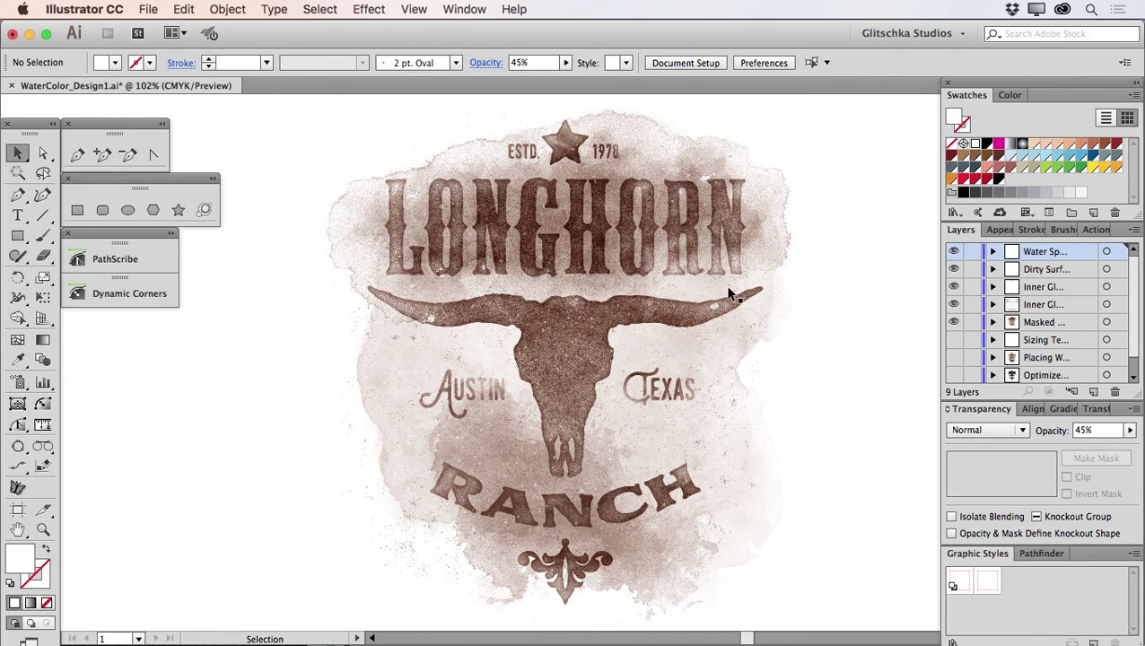
Examine the white water speckles up close on the LONGHORN lettering and skull, then return to the full design.
click(44, 529)
drag(402, 168, 699, 405)
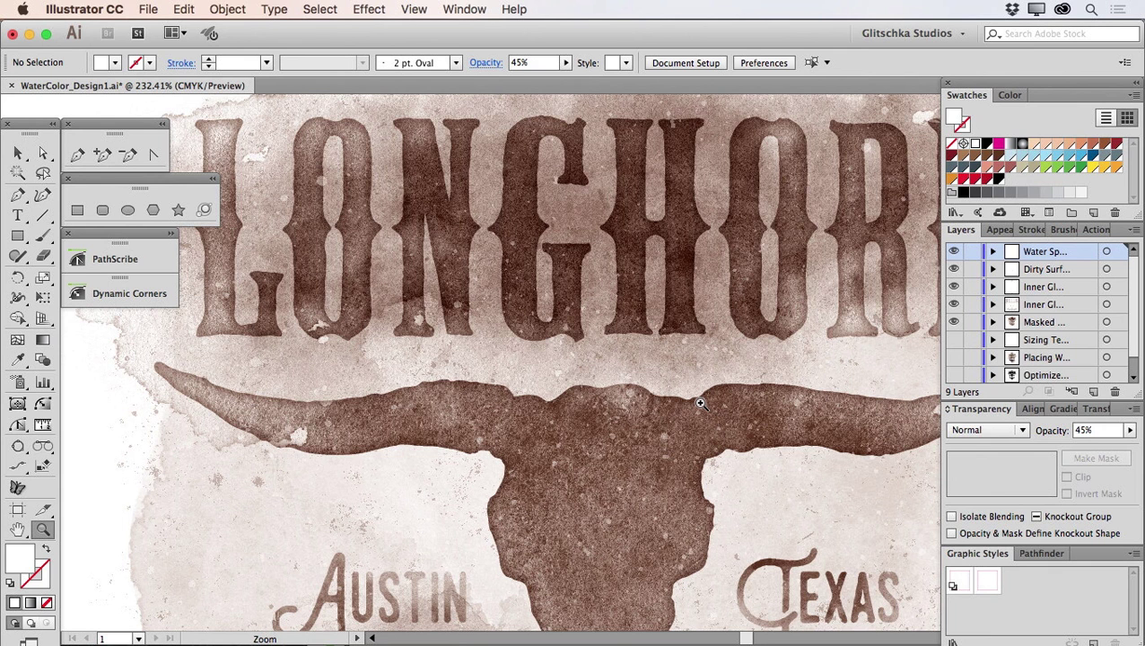
alt+click(700, 404)
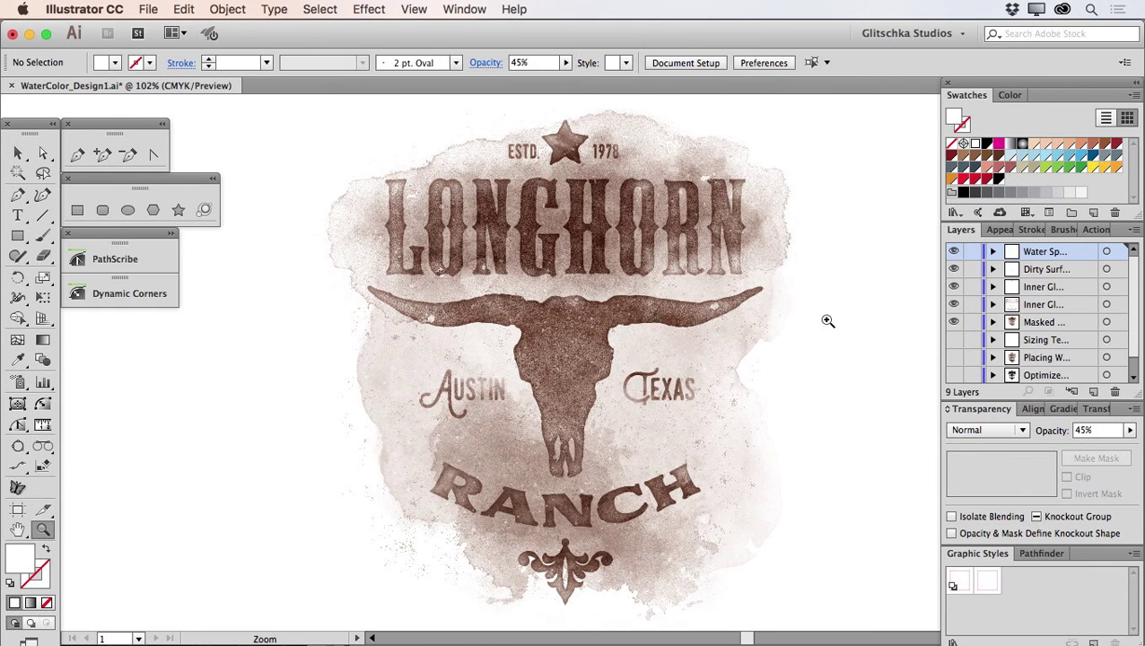
key(v)
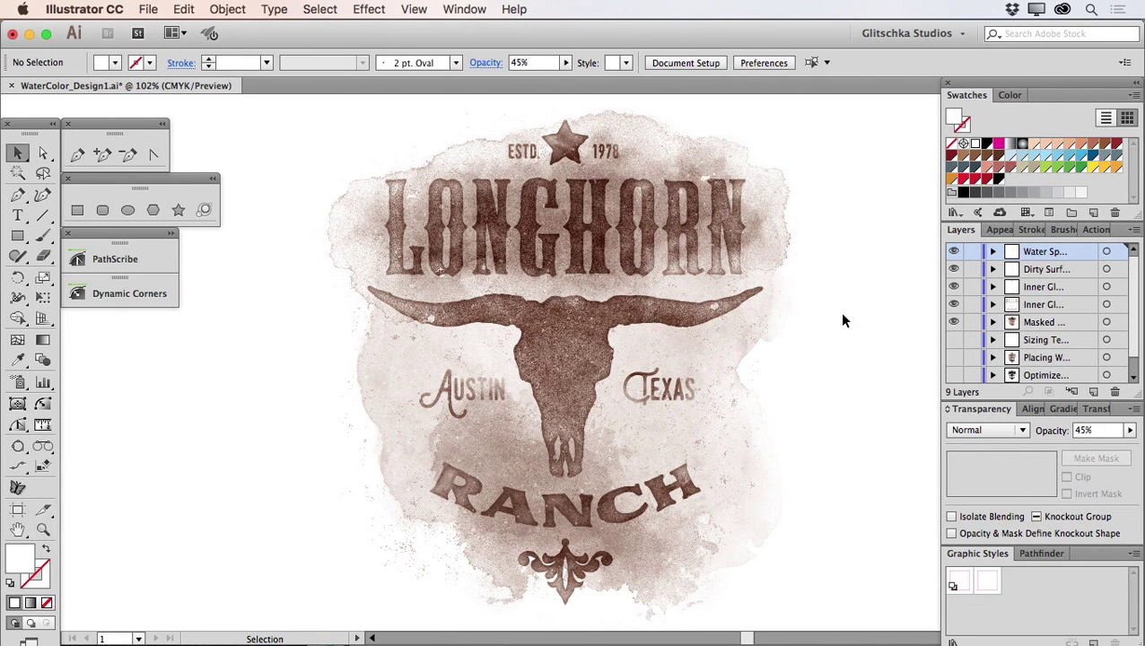